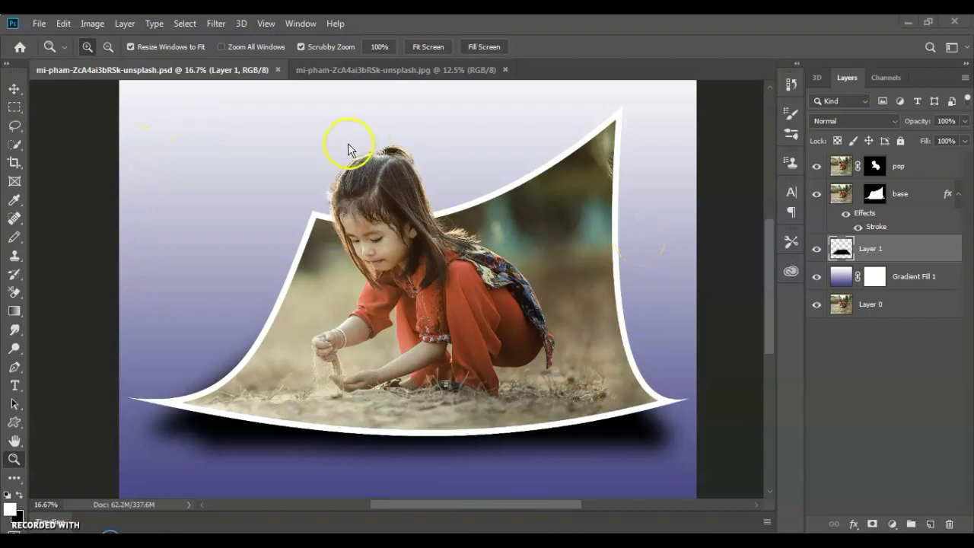
- Switch to the original mi-pham…unsplash.jpg photo of the girl playing in the sand
{"action": "left_click", "coordinate": [315, 69]}
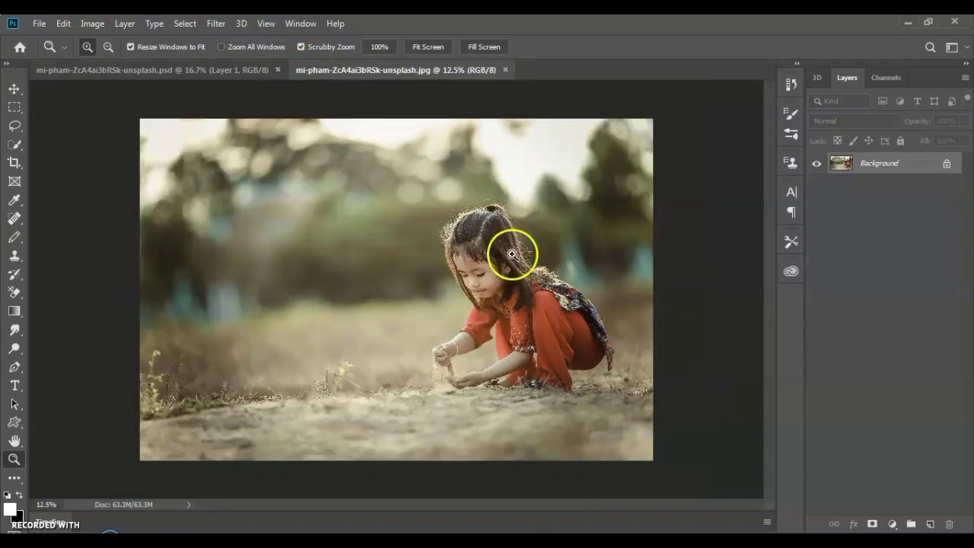
- Zoom and pan in on the girl, then pick the Crop tool with a 1:1 Square ratio
{"action": "left_click", "coordinate": [521, 249]}
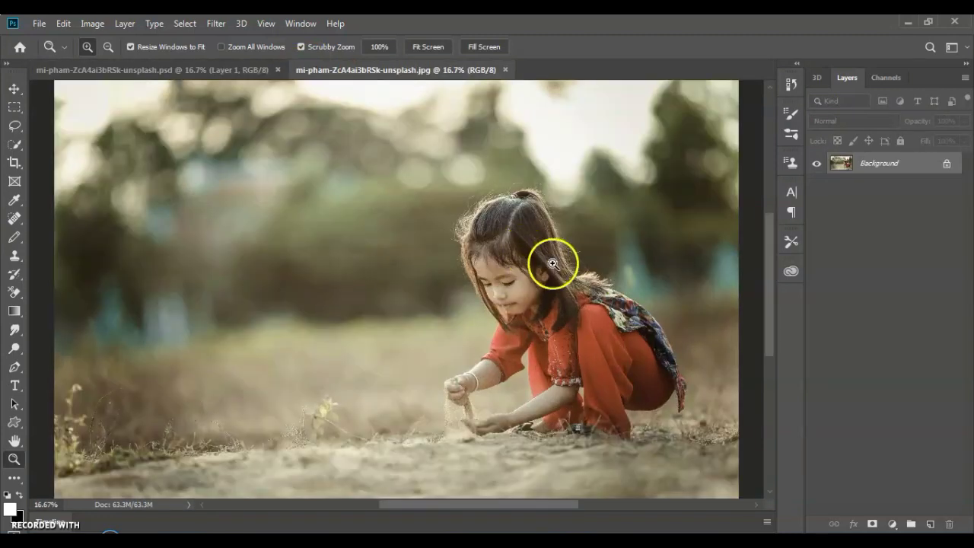
{"action": "left_click_drag", "start_coordinate": [576, 272], "coordinate": [505, 233]}
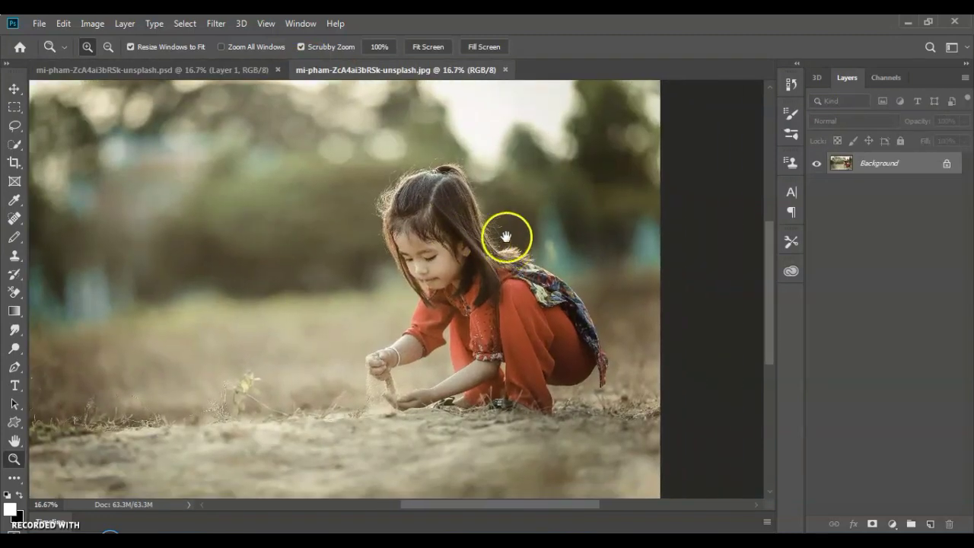
{"action": "left_click", "coordinate": [465, 271], "text": "alt"}
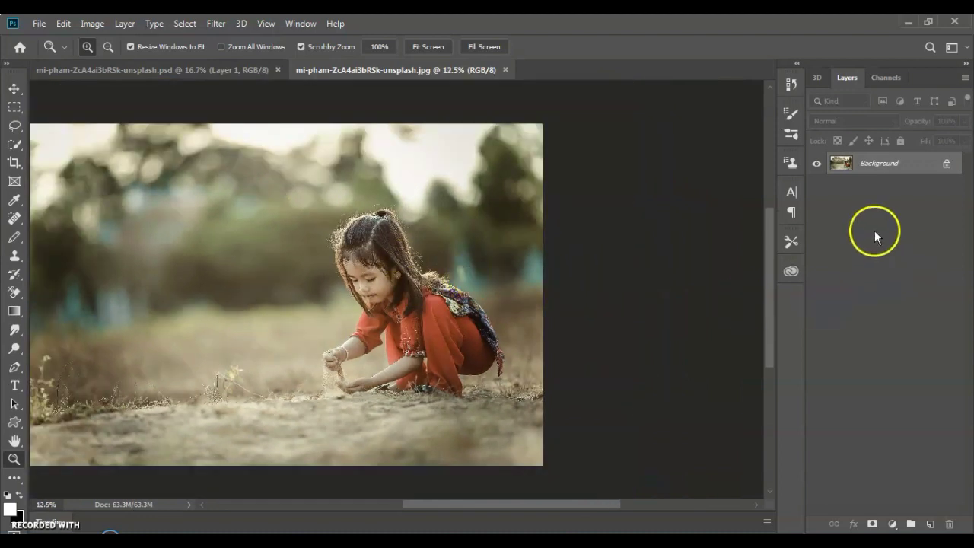
{"action": "left_click", "coordinate": [424, 308]}
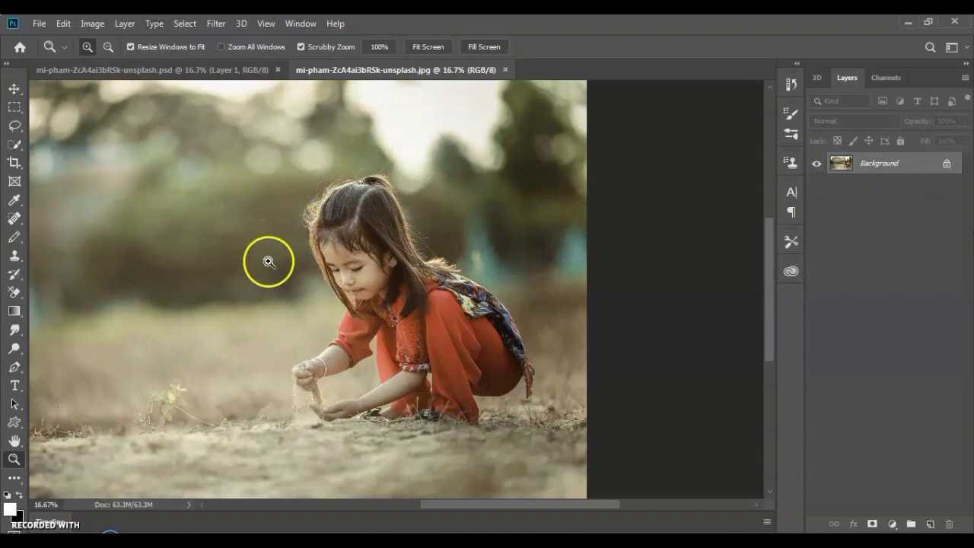
{"action": "left_click_drag", "start_coordinate": [244, 237], "coordinate": [447, 254]}
{"action": "mouse_move", "coordinate": [316, 251]}
{"action": "left_mouse_down"}
{"action": "mouse_move", "coordinate": [474, 246]}
{"action": "mouse_move", "coordinate": [341, 251]}
{"action": "left_mouse_up"}
{"action": "left_click_drag", "start_coordinate": [572, 274], "coordinate": [522, 256]}
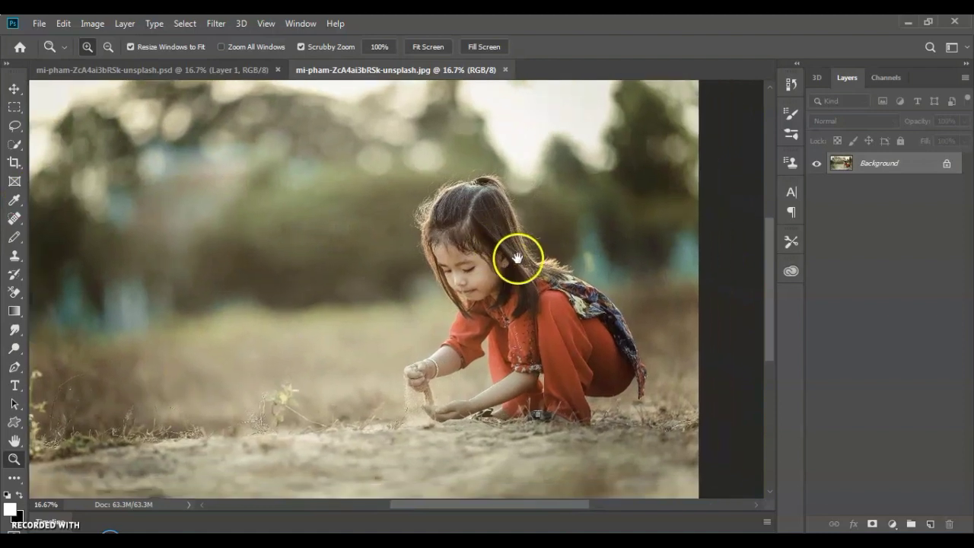
{"action": "left_click", "coordinate": [88, 47]}
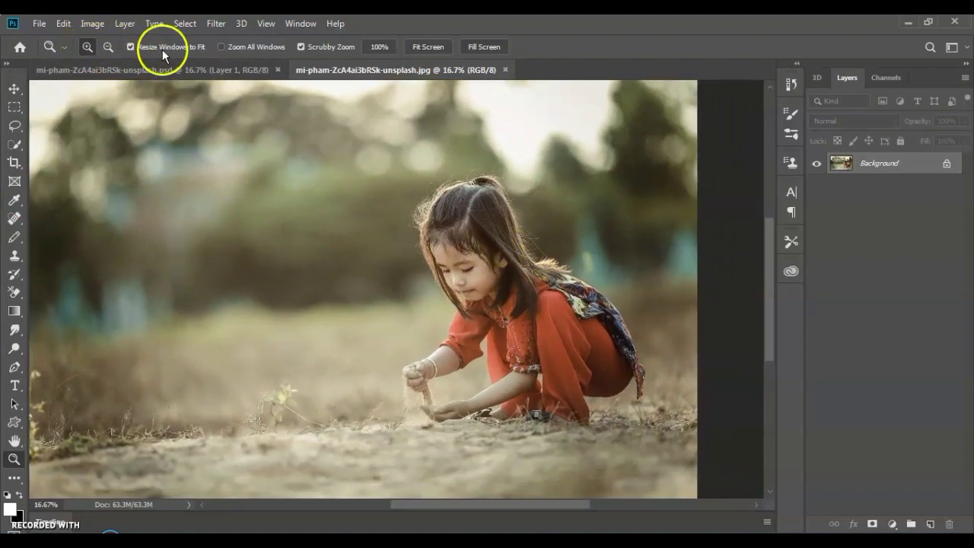
{"action": "left_click", "coordinate": [14, 163]}
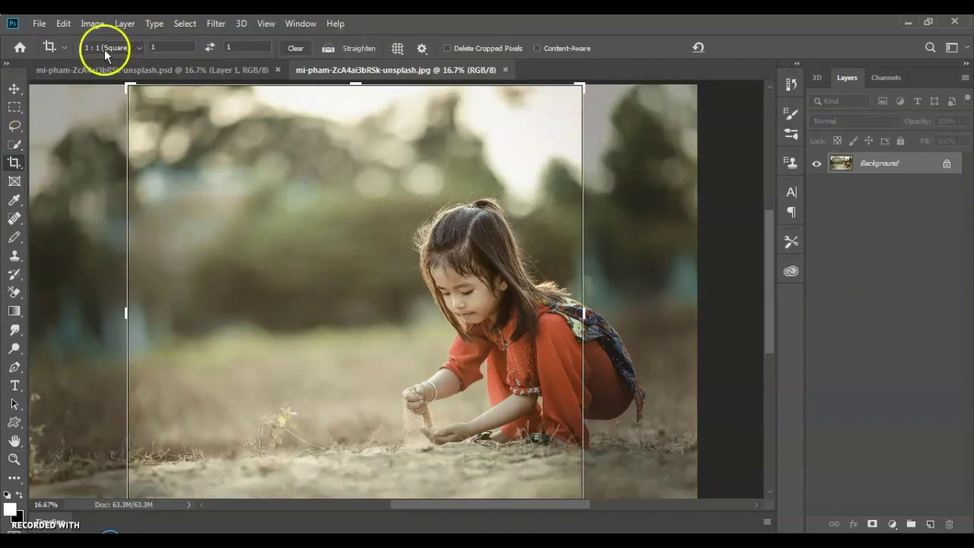
- Frame the girl in the square crop box, enlarging it downward and to both sides
{"action": "mouse_move", "coordinate": [126, 81]}
{"action": "left_mouse_down"}
{"action": "mouse_move", "coordinate": [329, 223]}
{"action": "mouse_move", "coordinate": [221, 128]}
{"action": "left_mouse_up"}
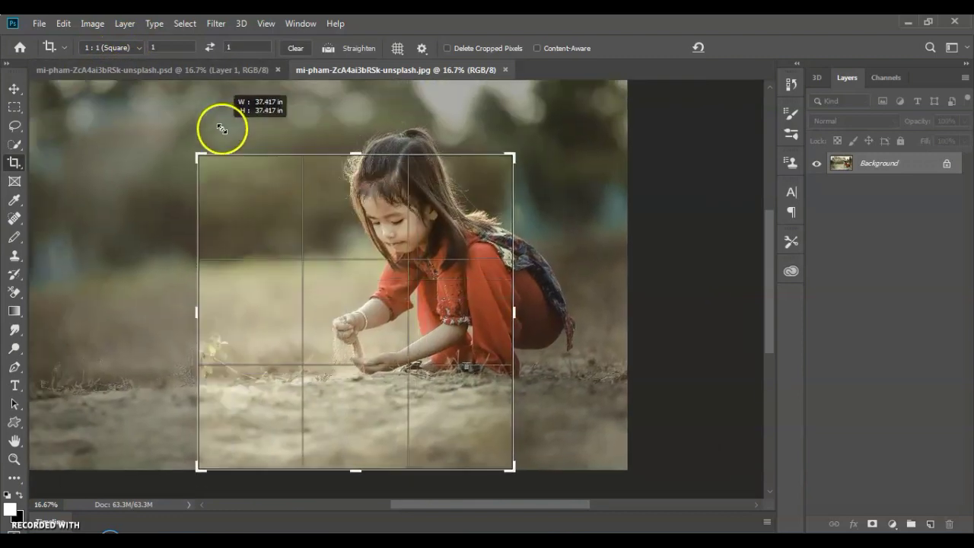
{"action": "mouse_move", "coordinate": [411, 224]}
{"action": "left_mouse_down"}
{"action": "mouse_move", "coordinate": [355, 264]}
{"action": "mouse_move", "coordinate": [357, 256]}
{"action": "left_mouse_up"}
{"action": "mouse_move", "coordinate": [189, 451]}
{"action": "left_mouse_down"}
{"action": "mouse_move", "coordinate": [130, 441]}
{"action": "mouse_move", "coordinate": [76, 402]}
{"action": "left_mouse_up"}
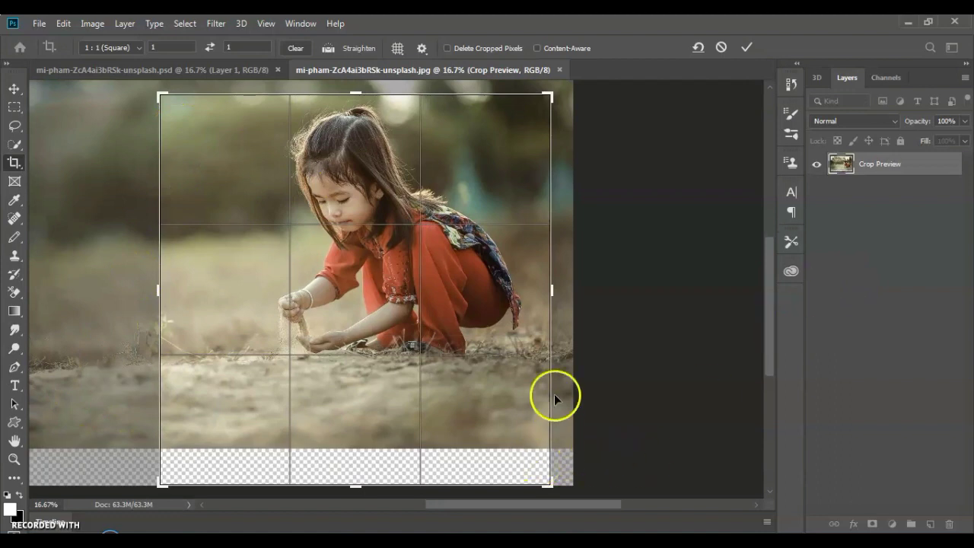
{"action": "mouse_move", "coordinate": [555, 290]}
{"action": "left_mouse_down"}
{"action": "mouse_move", "coordinate": [611, 311]}
{"action": "mouse_move", "coordinate": [505, 286]}
{"action": "left_mouse_up"}
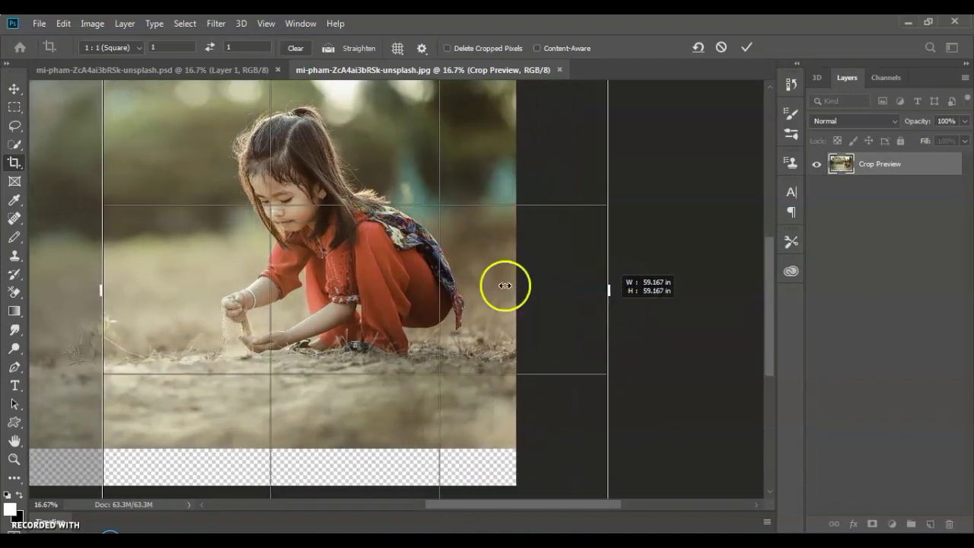
{"action": "left_click_drag", "start_coordinate": [96, 289], "coordinate": [76, 287]}
- Refine the square crop to about 62.5 in, extending past the photo's right and bottom edges
{"action": "scroll", "coordinate": [387, 202], "scroll_direction": "up", "scroll_amount": 1}
{"action": "scroll", "coordinate": [370, 124], "scroll_direction": "up", "scroll_amount": 2}
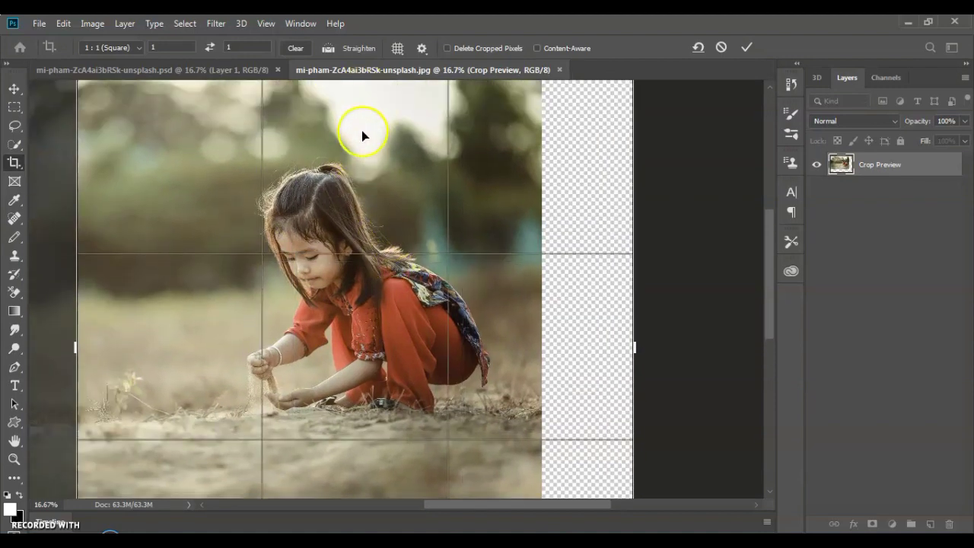
{"action": "mouse_move", "coordinate": [355, 113]}
{"action": "left_mouse_down"}
{"action": "mouse_move", "coordinate": [352, 178]}
{"action": "mouse_move", "coordinate": [358, 152]}
{"action": "left_mouse_up"}
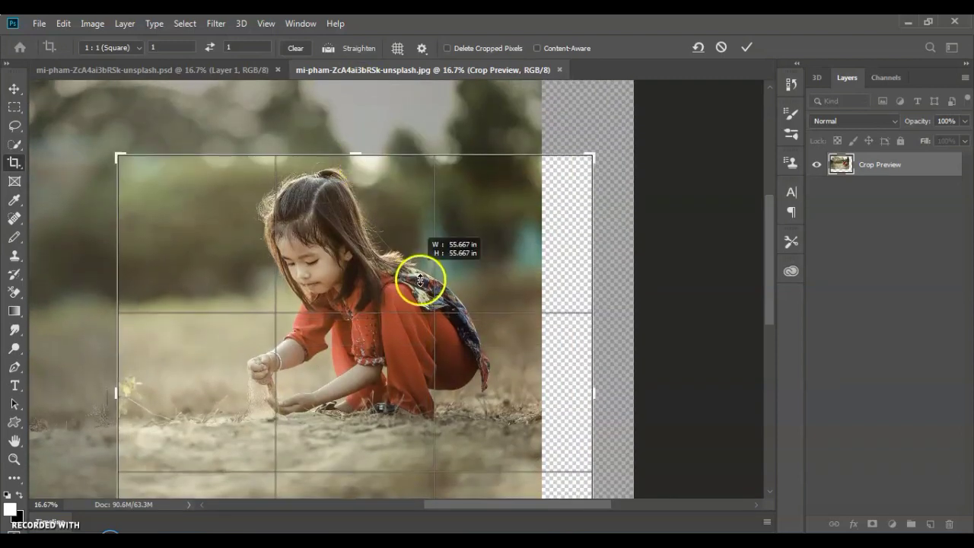
{"action": "scroll", "coordinate": [525, 319], "scroll_direction": "down", "scroll_amount": 2}
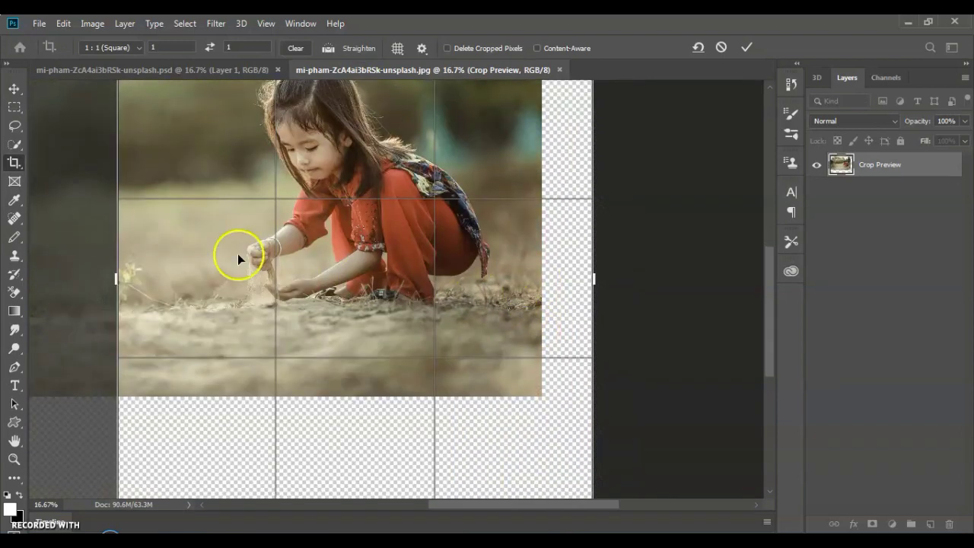
{"action": "left_click_drag", "start_coordinate": [113, 264], "coordinate": [99, 268]}
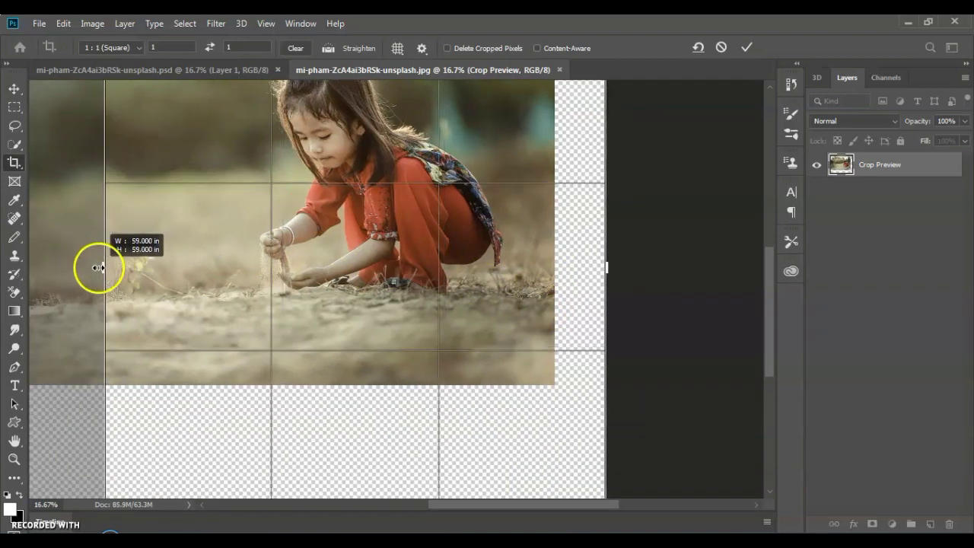
{"action": "left_click_drag", "start_coordinate": [606, 267], "coordinate": [682, 272]}
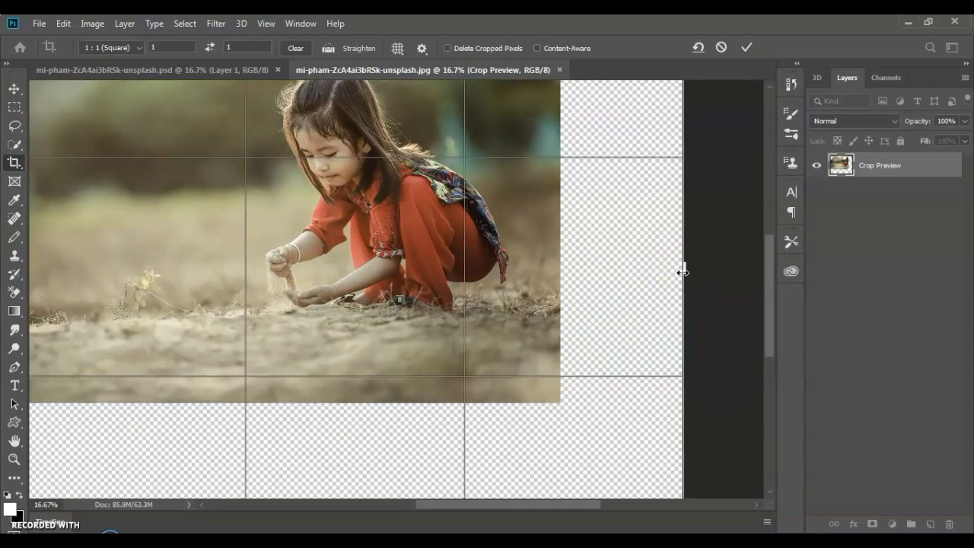
{"action": "key", "text": "ctrl+minus"}
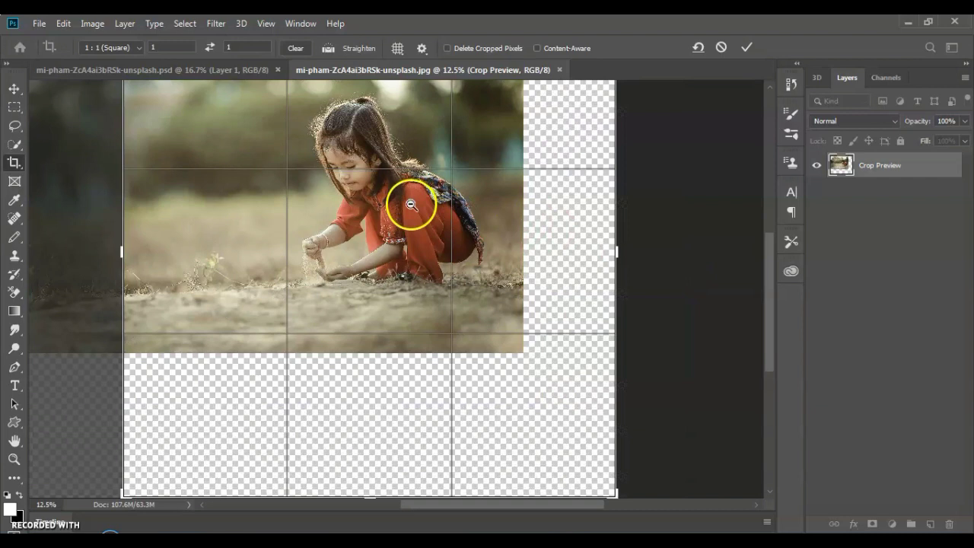
{"action": "key", "text": "ctrl+minus"}
{"action": "mouse_move", "coordinate": [369, 484]}
{"action": "left_mouse_down"}
{"action": "mouse_move", "coordinate": [366, 444]}
{"action": "mouse_move", "coordinate": [370, 462]}
{"action": "left_mouse_up"}
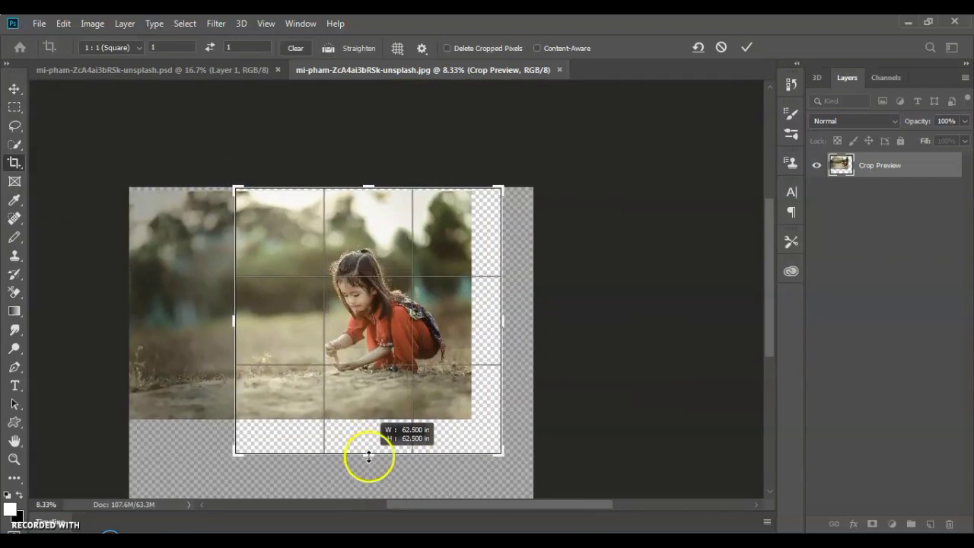
- Enable Content-Aware and commit the 62.5 in square crop so empty areas fill with sand
{"action": "left_click_drag", "start_coordinate": [371, 461], "coordinate": [371, 463]}
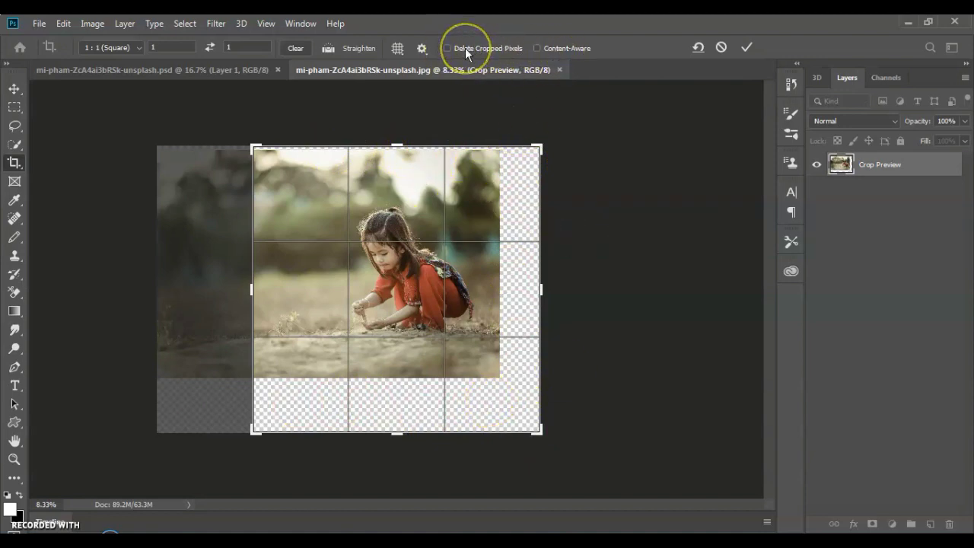
{"action": "left_click", "coordinate": [539, 47]}
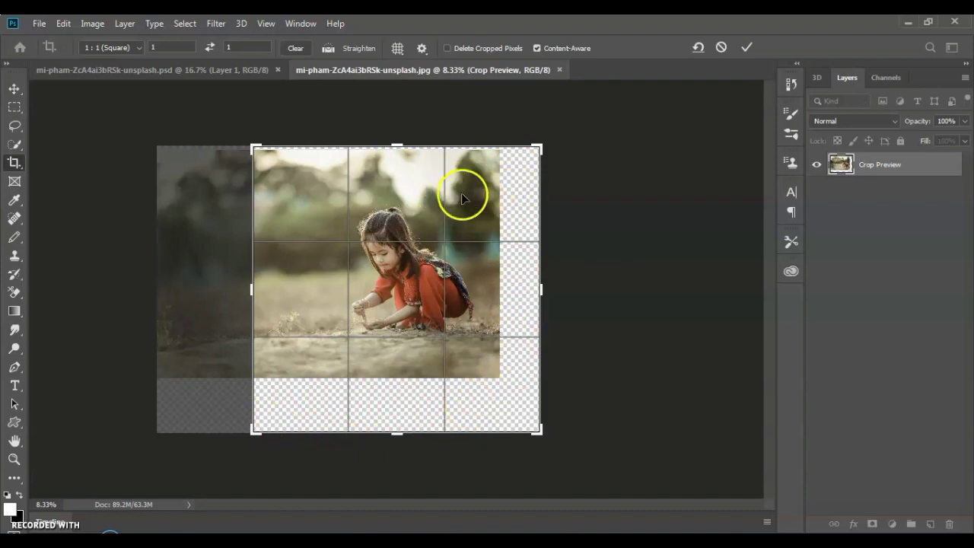
{"action": "left_click", "coordinate": [747, 47]}
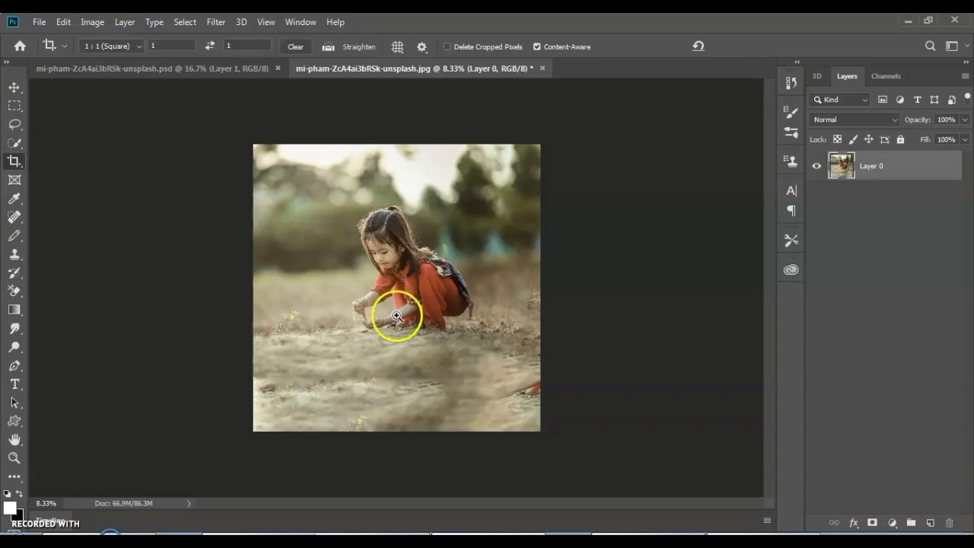
- Zoom in on the cropped photo and duplicate its layer twice
{"action": "left_click", "coordinate": [421, 294]}
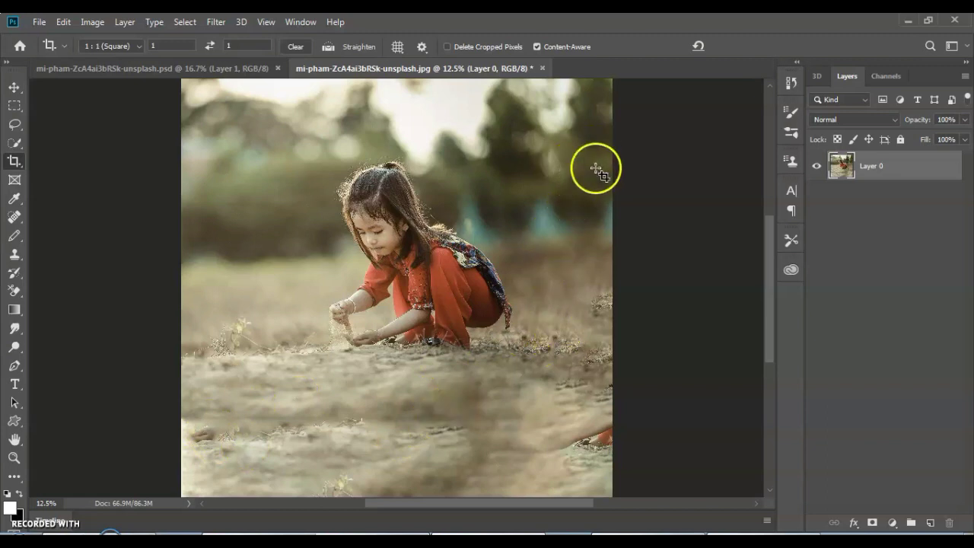
{"action": "scroll", "coordinate": [586, 373], "scroll_direction": "down", "scroll_amount": 1}
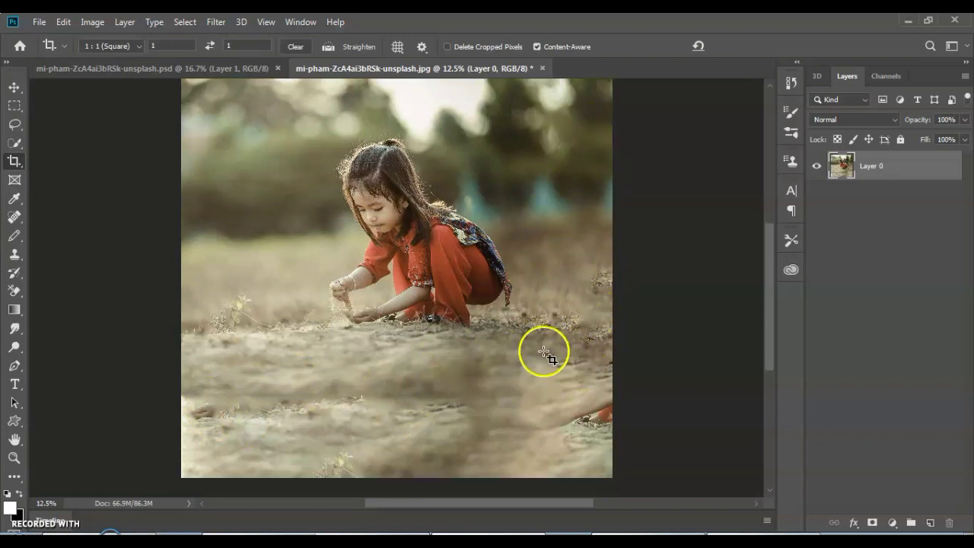
{"action": "scroll", "coordinate": [527, 338], "scroll_direction": "up", "scroll_amount": 1}
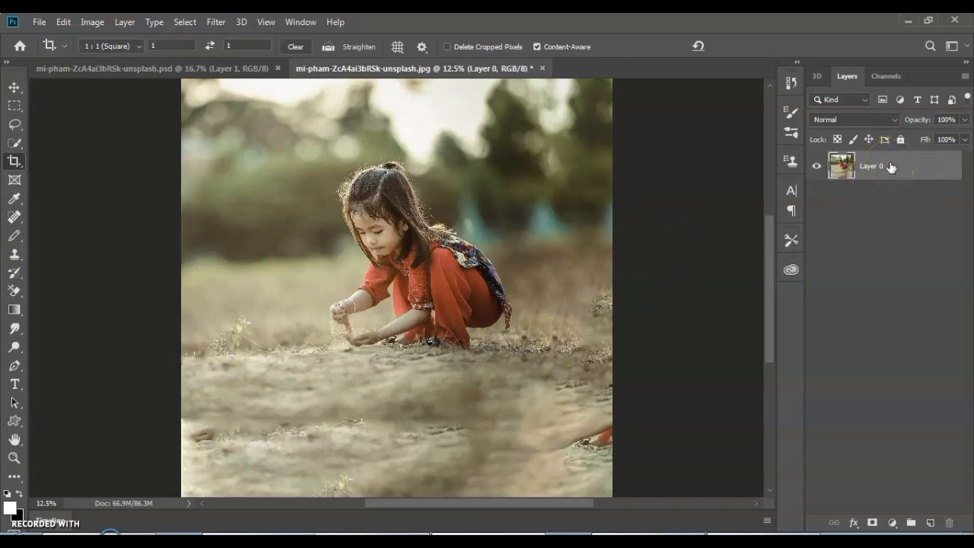
{"action": "key", "text": "ctrl+j"}
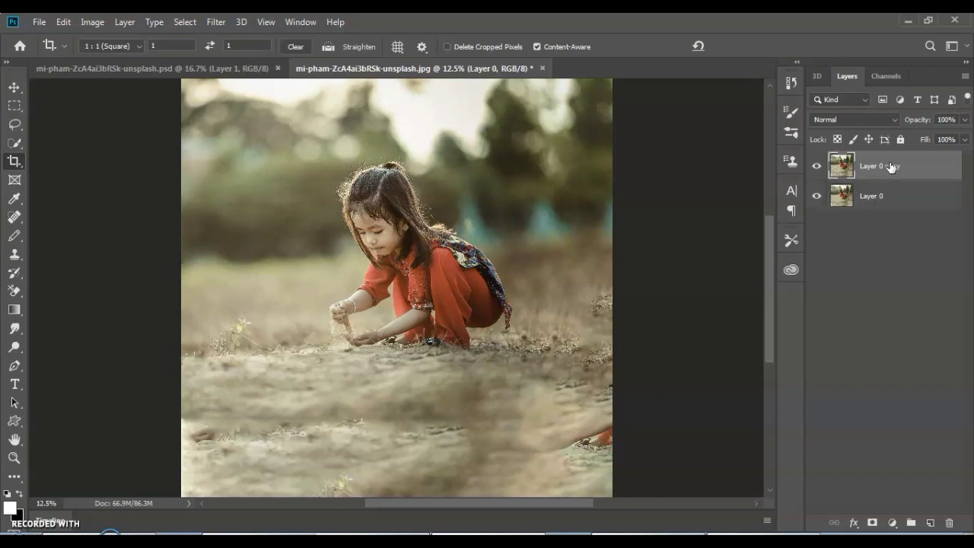
{"action": "key", "text": "ctrl+j"}
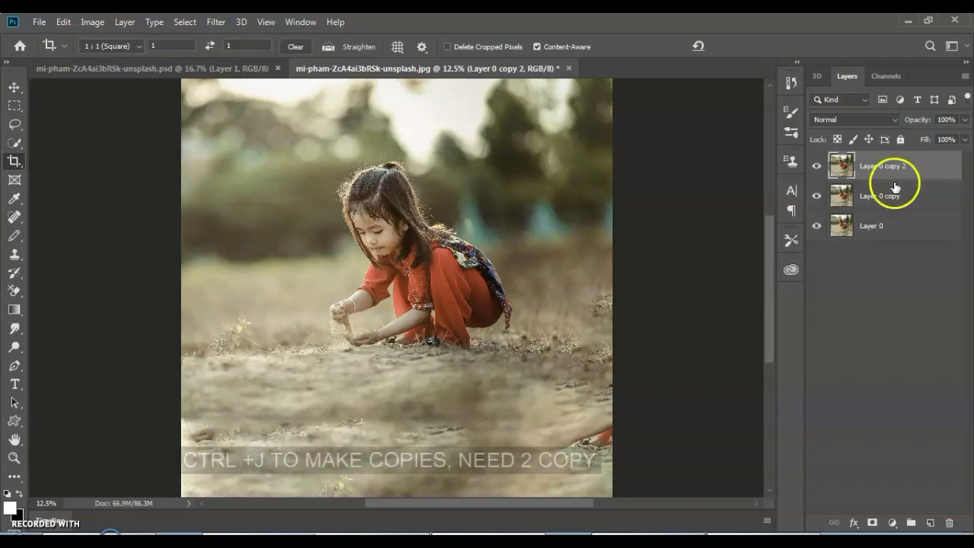
- Rename the copies 'base' and 'pop out image', select Layer 0, and hide both copies
{"action": "double_click", "coordinate": [884, 197]}
{"action": "type", "text": "base"}
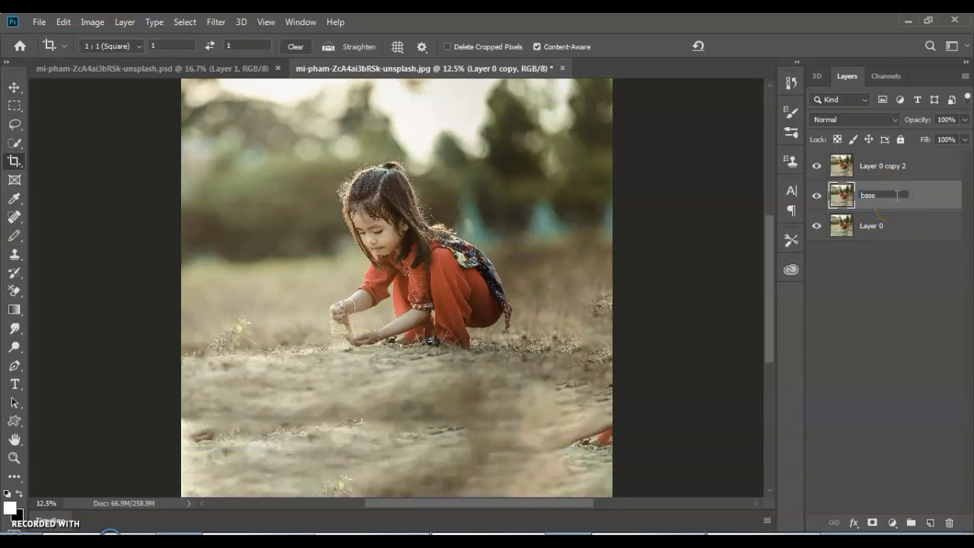
{"action": "left_click", "coordinate": [895, 167]}
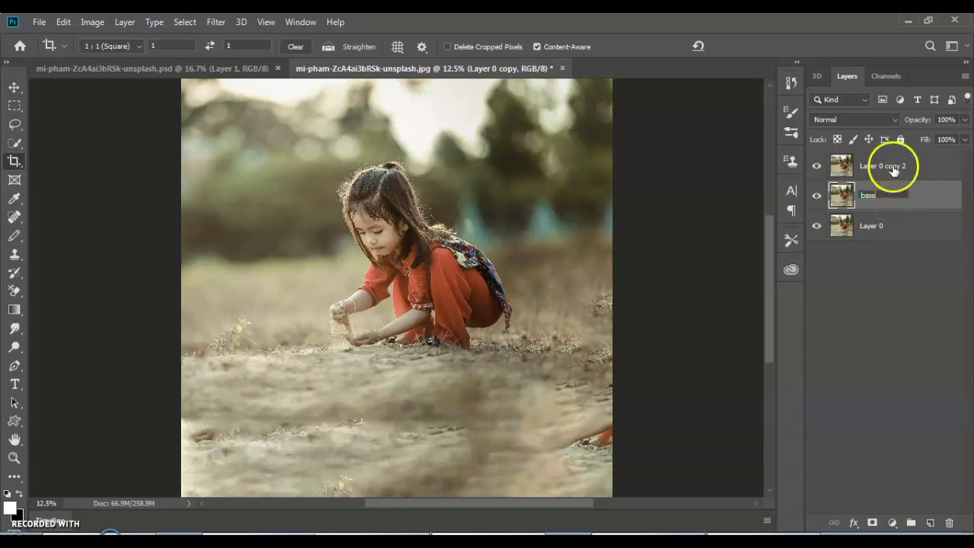
{"action": "double_click", "coordinate": [894, 165]}
{"action": "type", "text": "pop out image"}
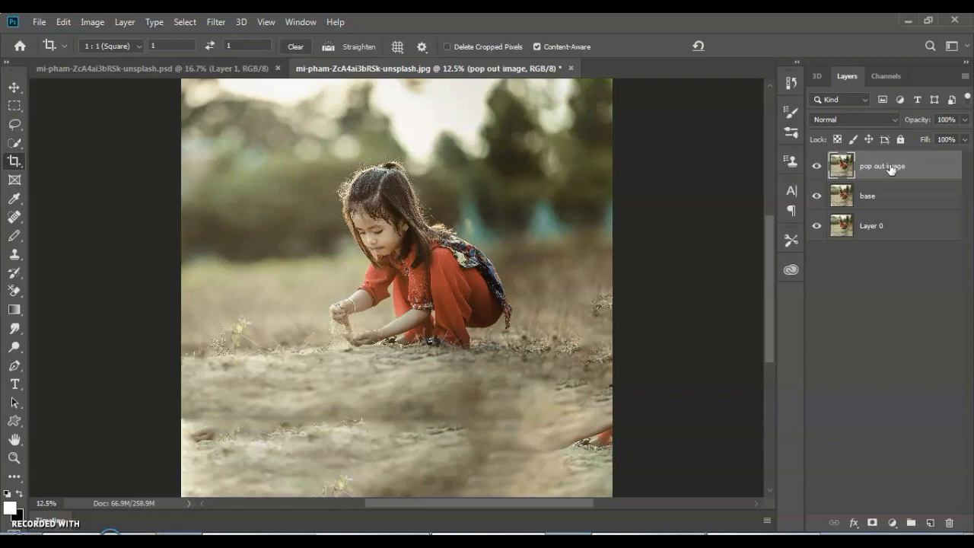
{"action": "left_click", "coordinate": [883, 232]}
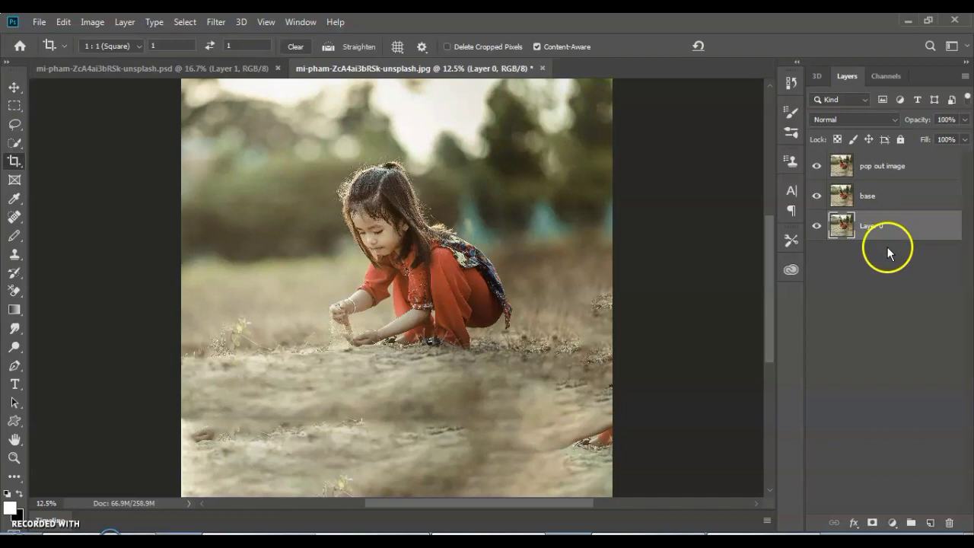
{"action": "left_click", "coordinate": [817, 195]}
{"action": "left_click", "coordinate": [817, 166]}
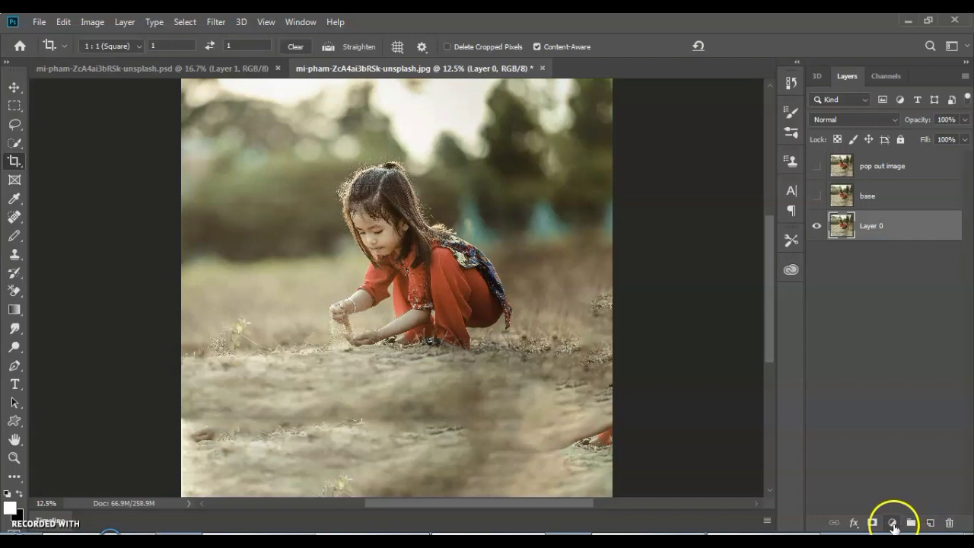
- Add a Gradient Fill layer above Layer 0 using the Black, White preset
{"action": "left_click", "coordinate": [893, 523]}
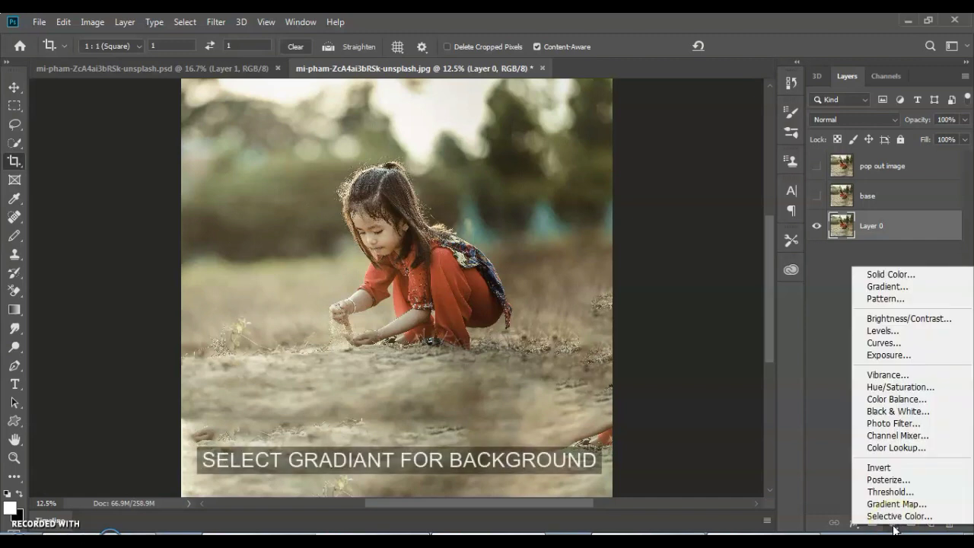
{"action": "left_click", "coordinate": [906, 289]}
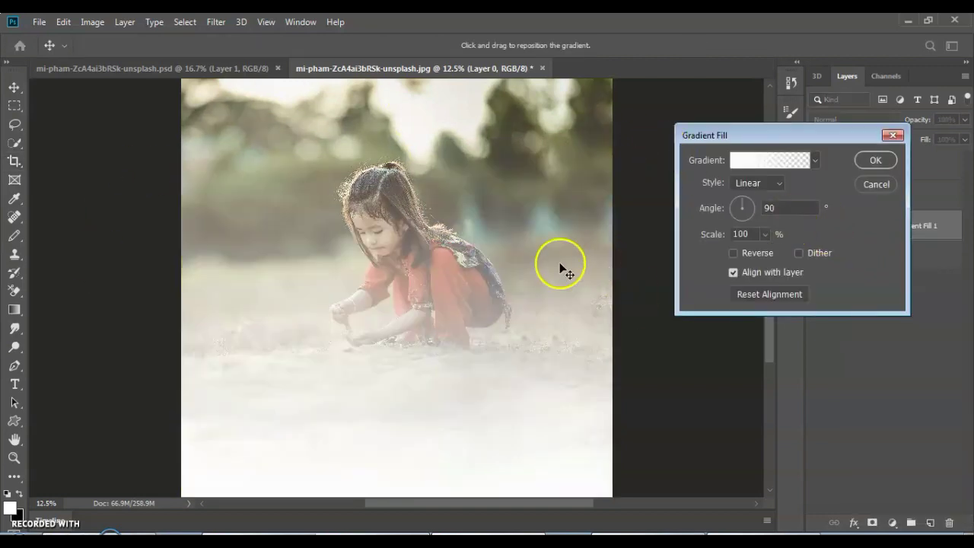
{"action": "left_click", "coordinate": [818, 161]}
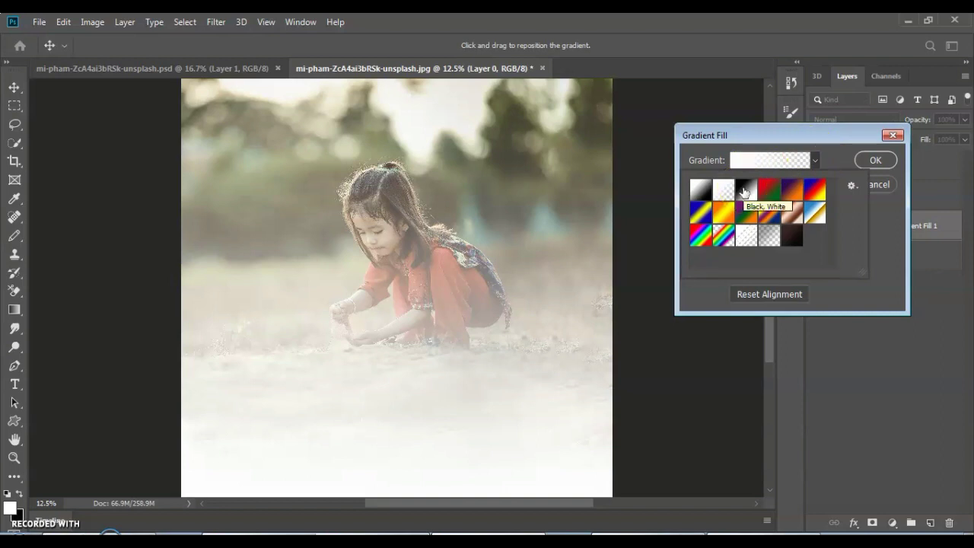
{"action": "left_click", "coordinate": [745, 192]}
{"action": "left_click", "coordinate": [746, 192]}
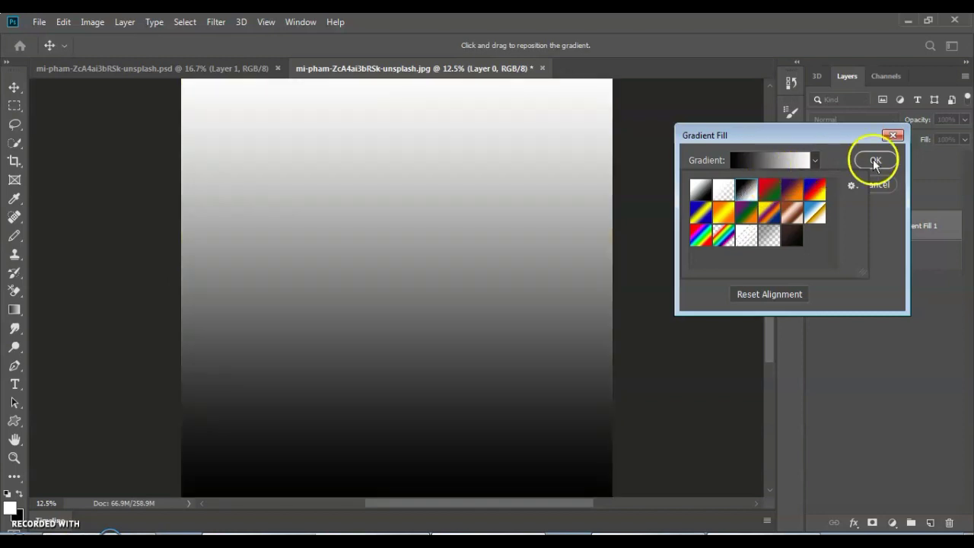
{"action": "left_click", "coordinate": [870, 160]}
{"action": "key", "text": "c"}
{"action": "key", "text": "Return"}
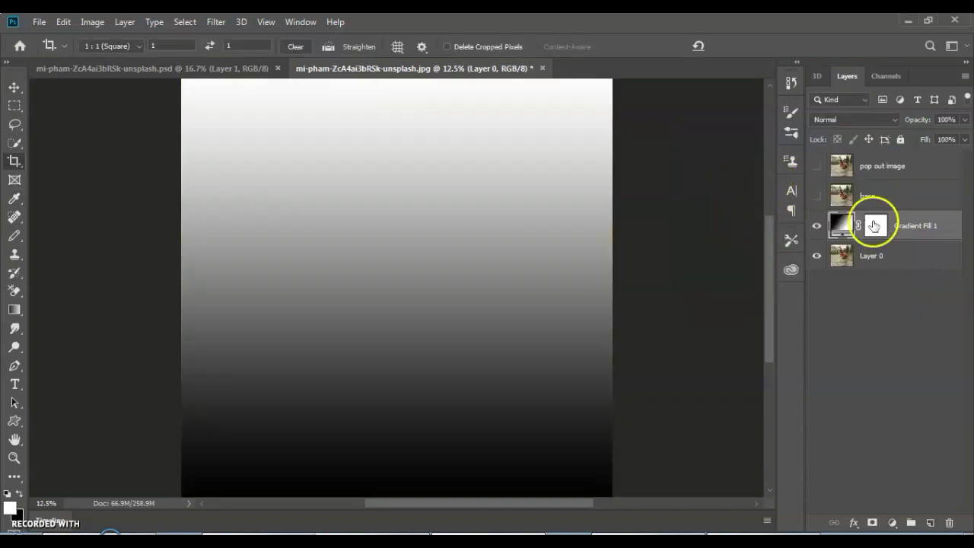
- Change the gradient's black stop to blue #5050ec, giving a blue-to-white fill
{"action": "left_click", "coordinate": [841, 224]}
{"action": "double_click", "coordinate": [841, 225]}
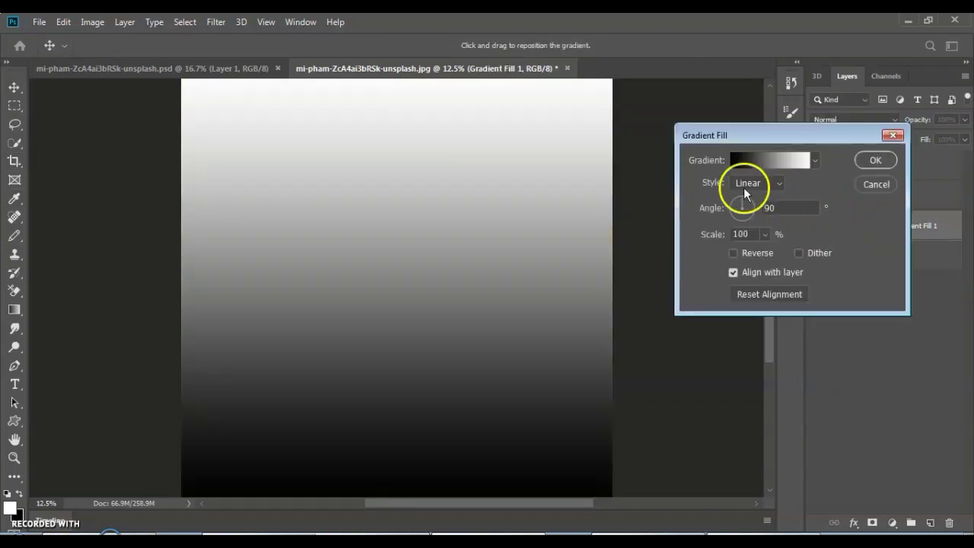
{"action": "left_click", "coordinate": [740, 161]}
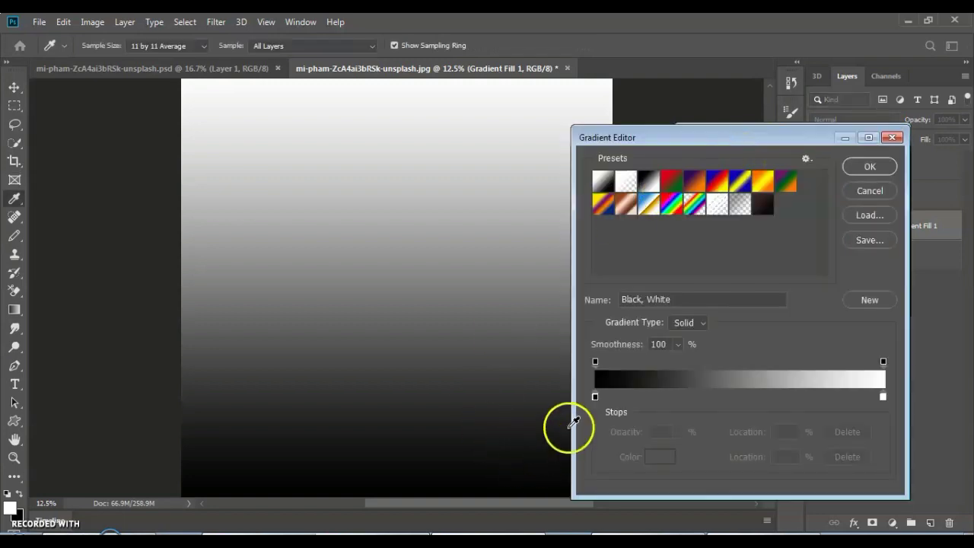
{"action": "left_click", "coordinate": [595, 395]}
{"action": "left_click", "coordinate": [655, 457]}
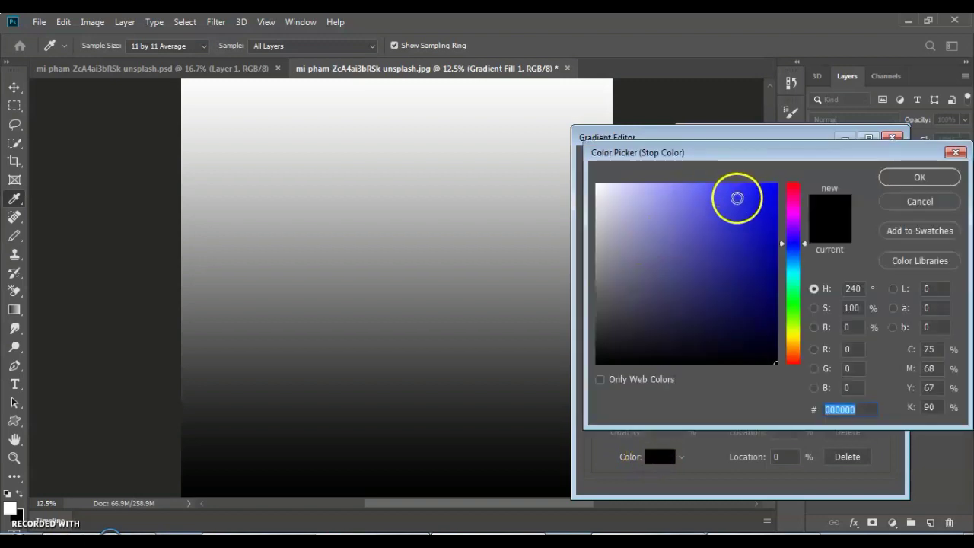
{"action": "left_click", "coordinate": [716, 196]}
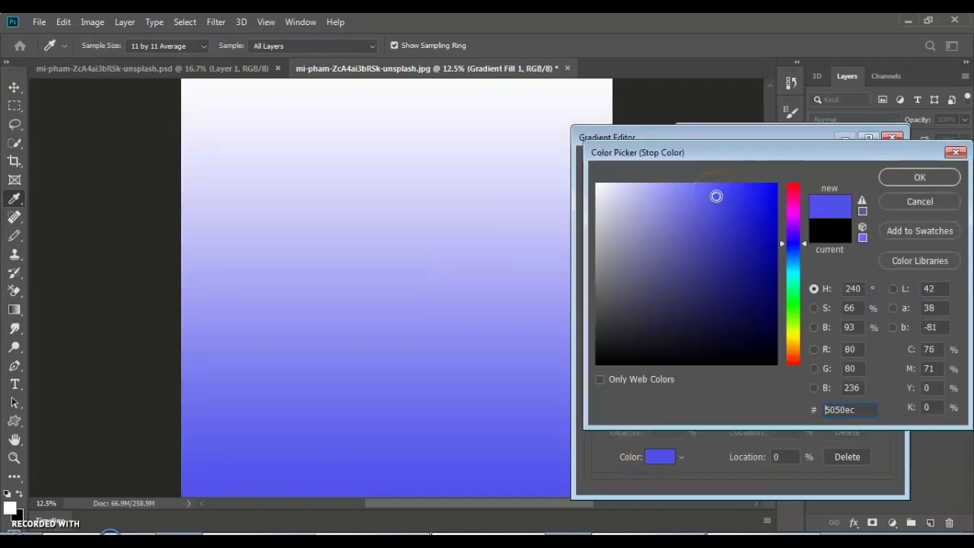
{"action": "left_click", "coordinate": [906, 177]}
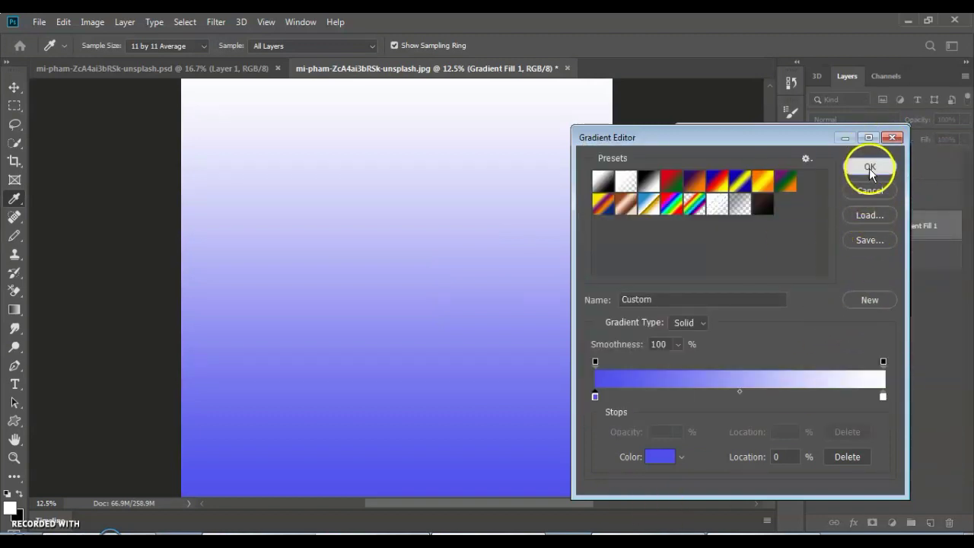
{"action": "left_click", "coordinate": [870, 166]}
{"action": "left_click", "coordinate": [875, 160]}
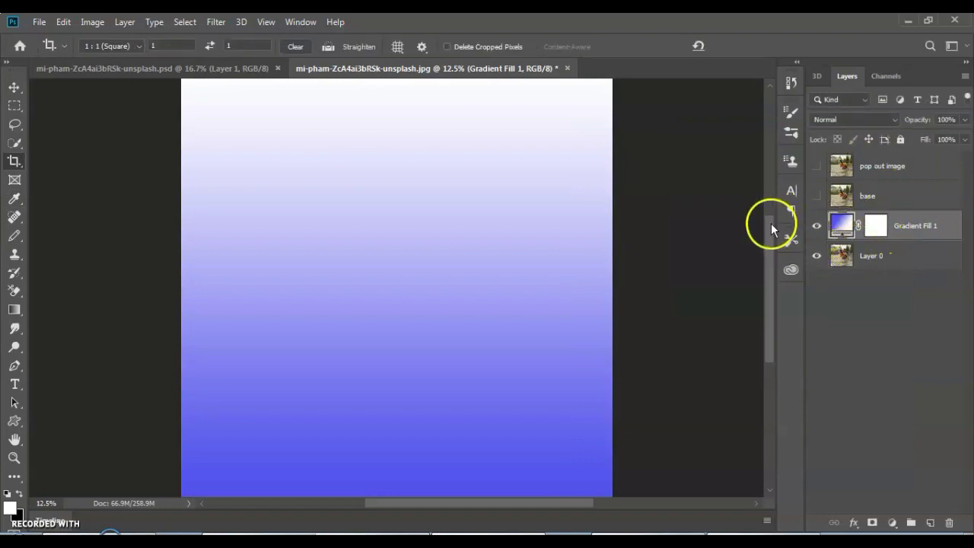
- Show the base layer and draw a roughly 40.75 × 21.56 in rectangular selection around the girl
{"action": "left_click", "coordinate": [816, 197]}
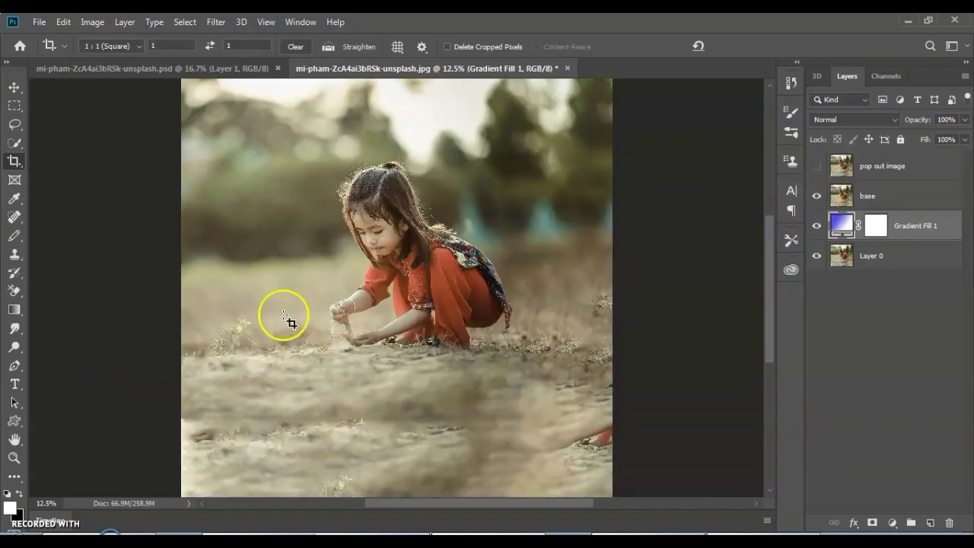
{"action": "left_click", "coordinate": [17, 110]}
{"action": "left_click", "coordinate": [72, 107]}
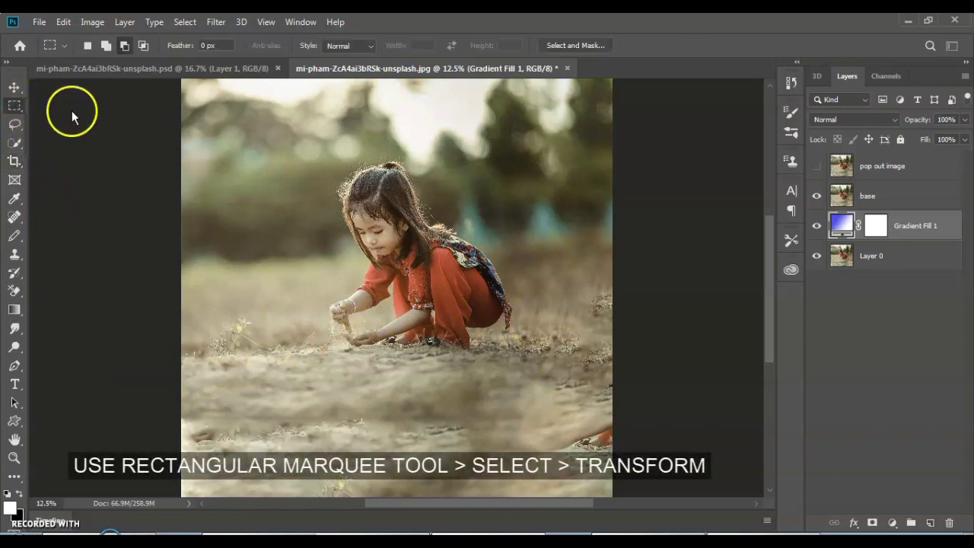
{"action": "left_click", "coordinate": [14, 110]}
{"action": "left_click", "coordinate": [49, 106]}
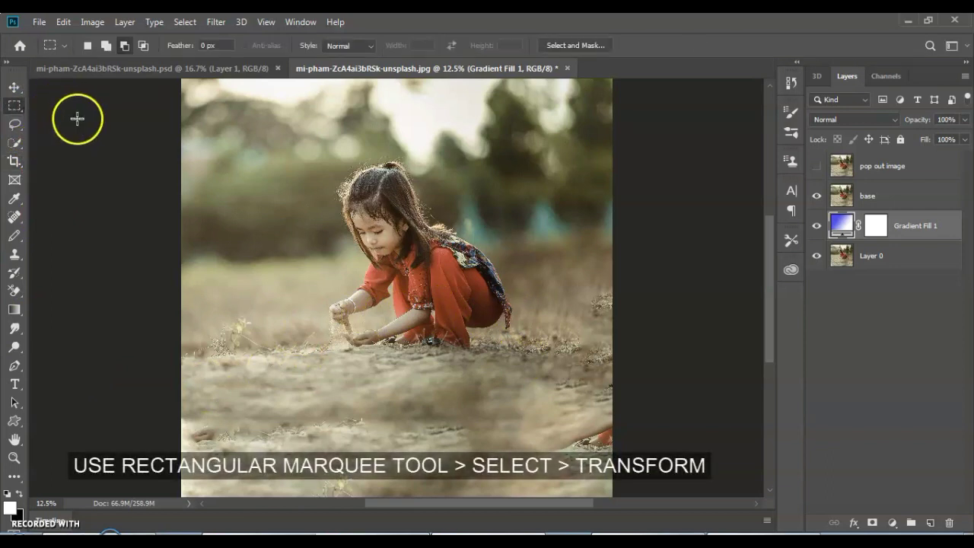
{"action": "left_click_drag", "start_coordinate": [282, 257], "coordinate": [542, 393]}
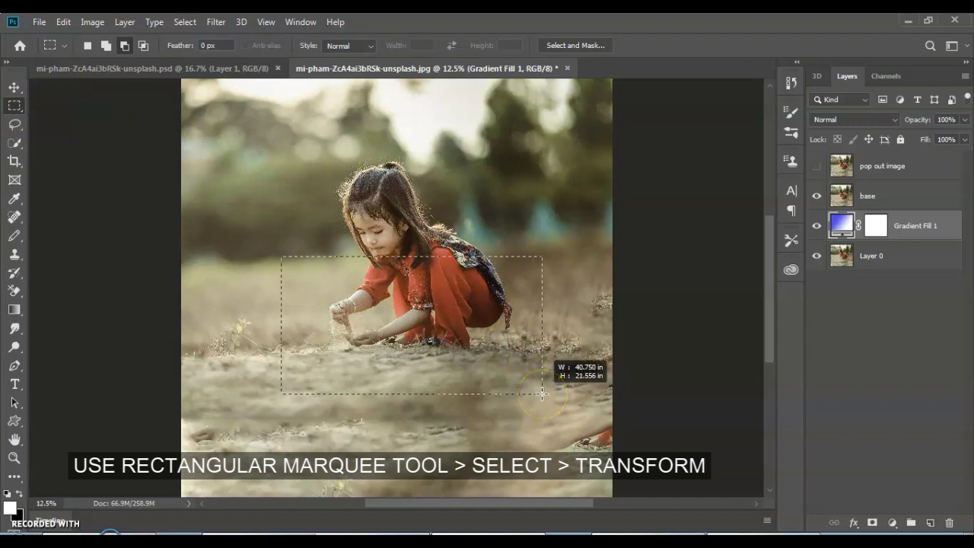
{"action": "left_click_drag", "start_coordinate": [542, 394], "coordinate": [542, 393]}
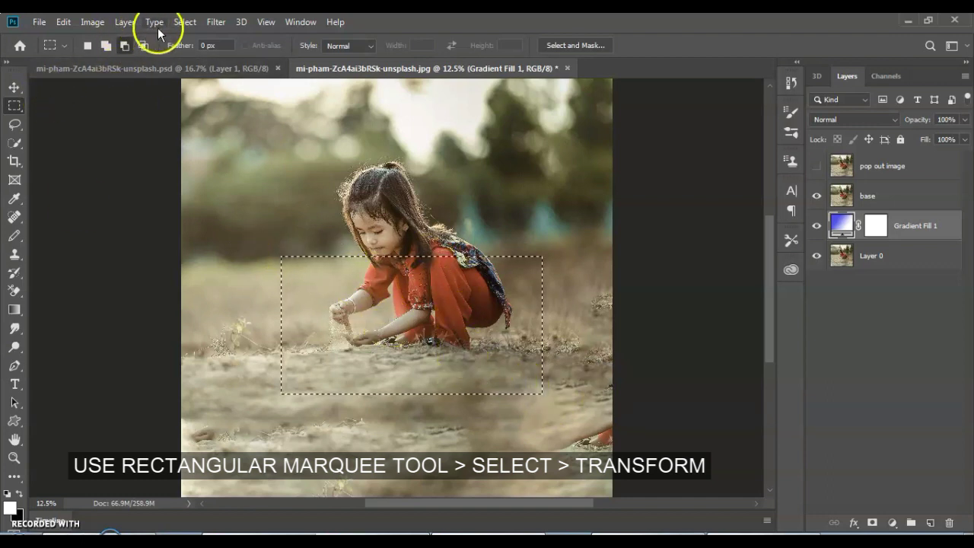
{"action": "left_click", "coordinate": [183, 22]}
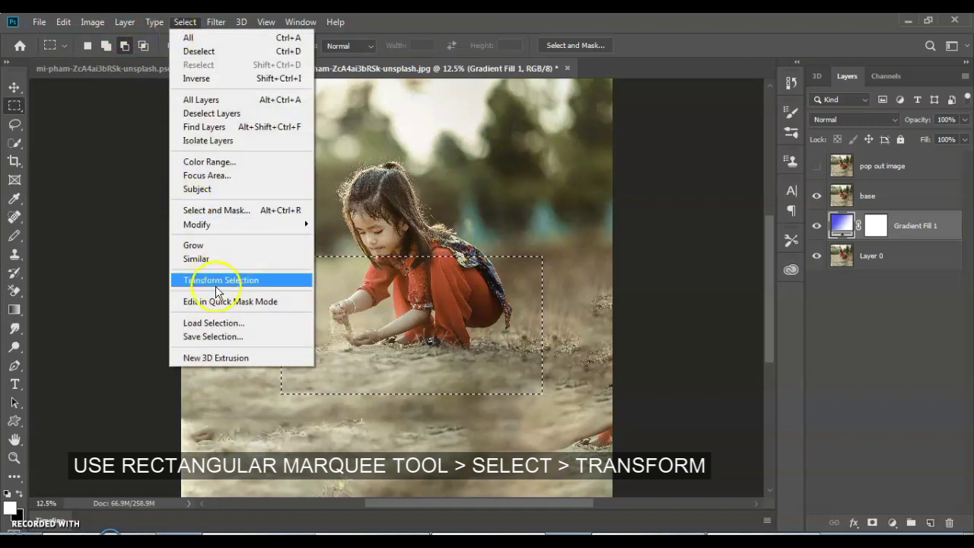
- Transform the selection, resizing its box and spreading the bottom corners in perspective
{"action": "left_click", "coordinate": [268, 283]}
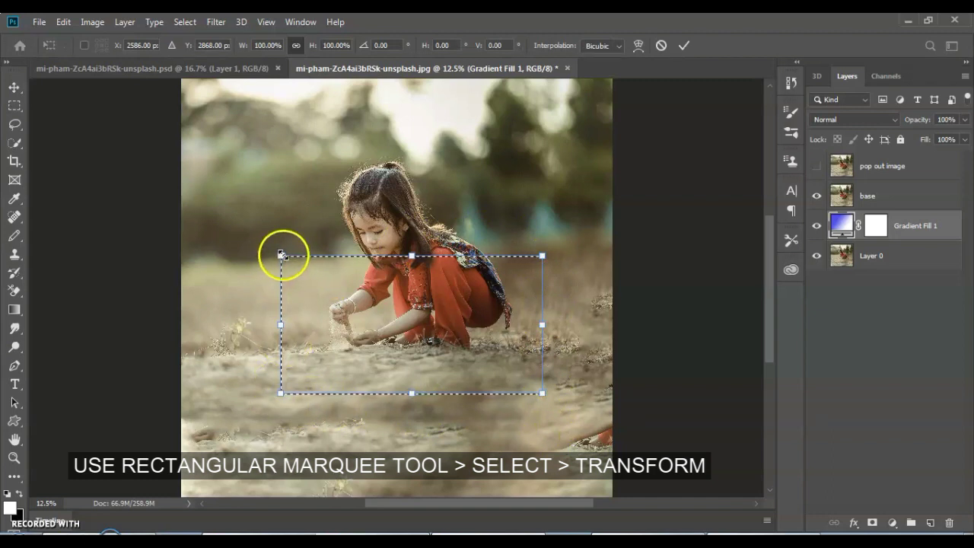
{"action": "left_click_drag", "start_coordinate": [283, 259], "coordinate": [291, 261]}
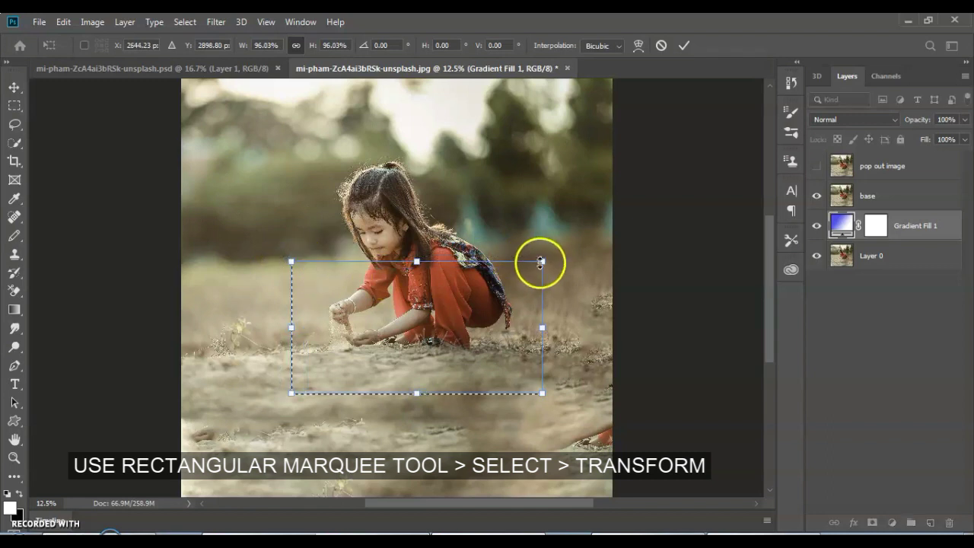
{"action": "left_click_drag", "start_coordinate": [542, 263], "coordinate": [542, 236]}
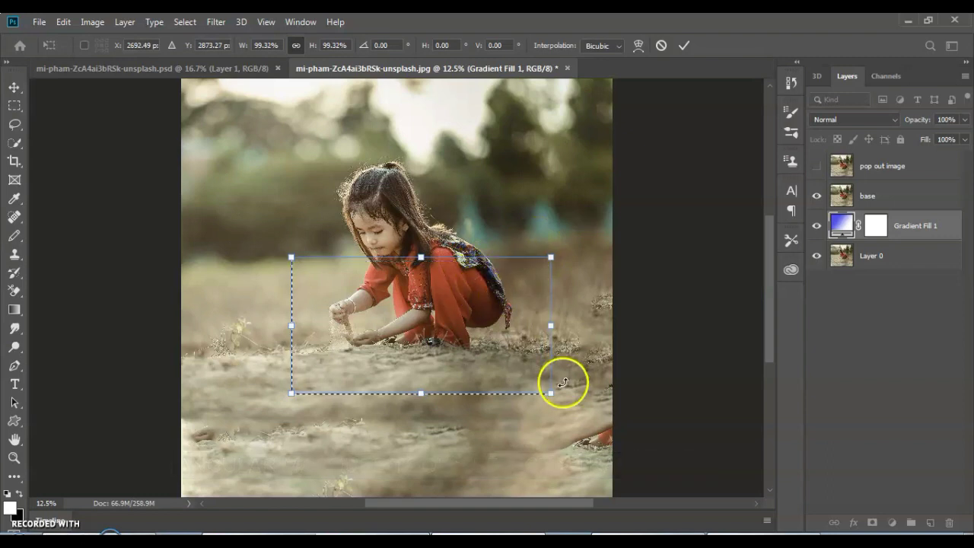
{"action": "right_click", "coordinate": [403, 266]}
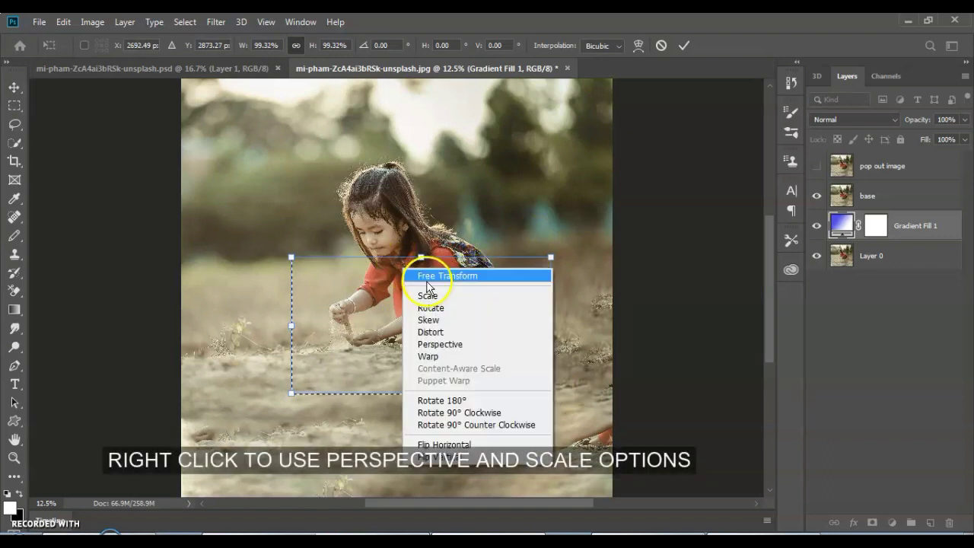
{"action": "left_click", "coordinate": [450, 346]}
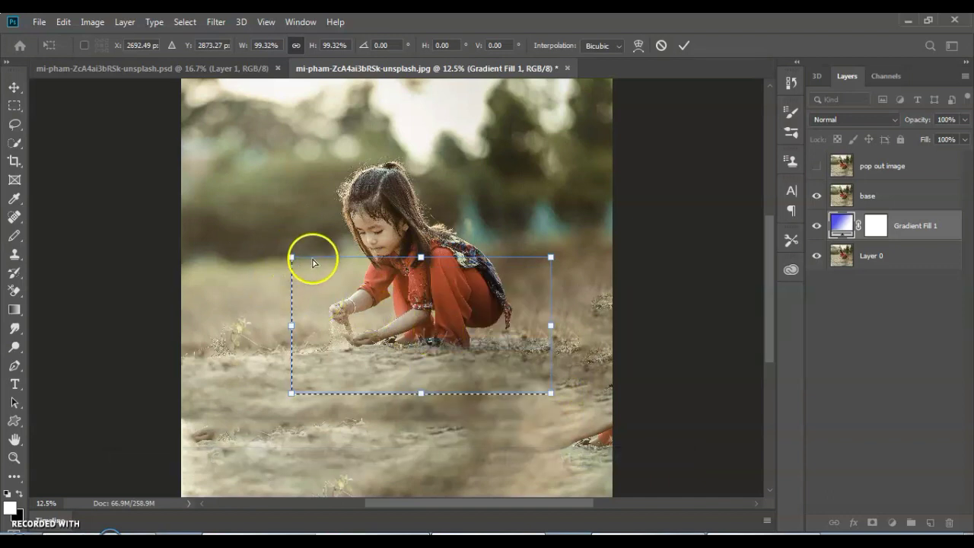
{"action": "left_click_drag", "start_coordinate": [324, 261], "coordinate": [329, 259]}
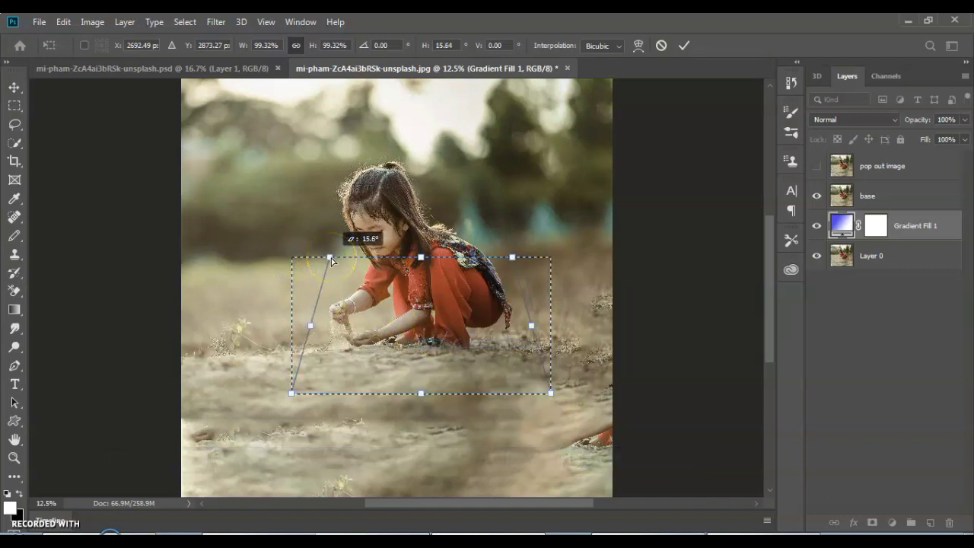
{"action": "left_click_drag", "start_coordinate": [290, 393], "coordinate": [271, 394]}
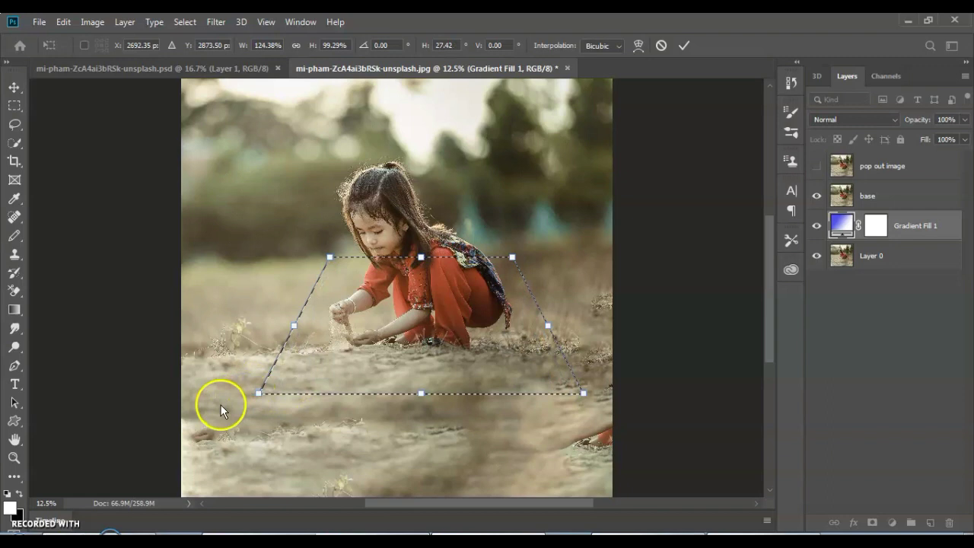
- Shorten the selection by scaling, then widen its corners in perspective to about 125.88% × 76.61%
{"action": "right_click", "coordinate": [414, 302]}
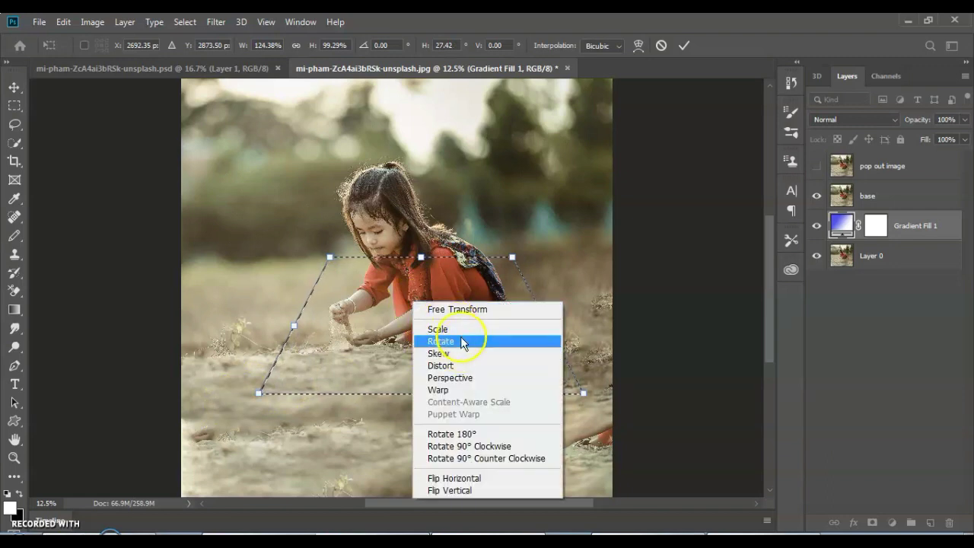
{"action": "left_click", "coordinate": [464, 329]}
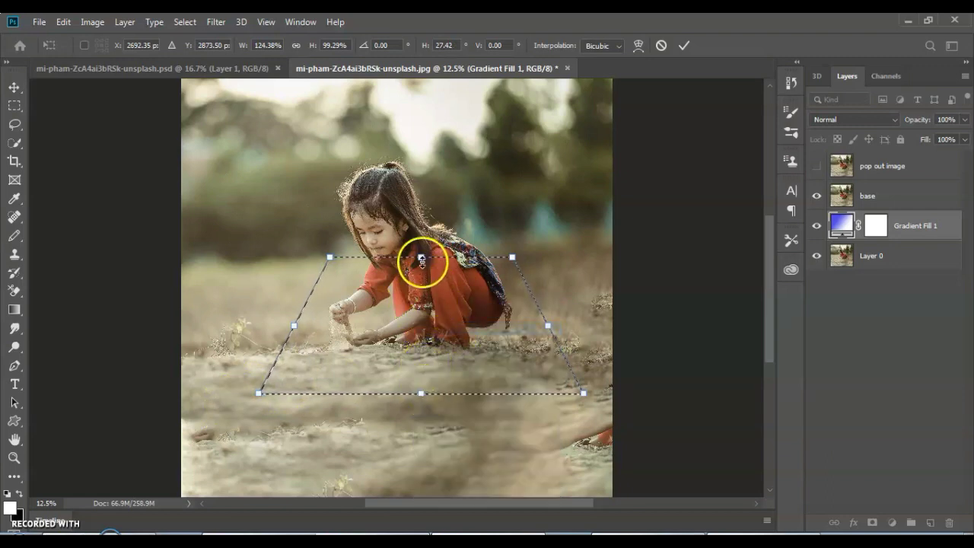
{"action": "left_click_drag", "start_coordinate": [421, 257], "coordinate": [422, 296]}
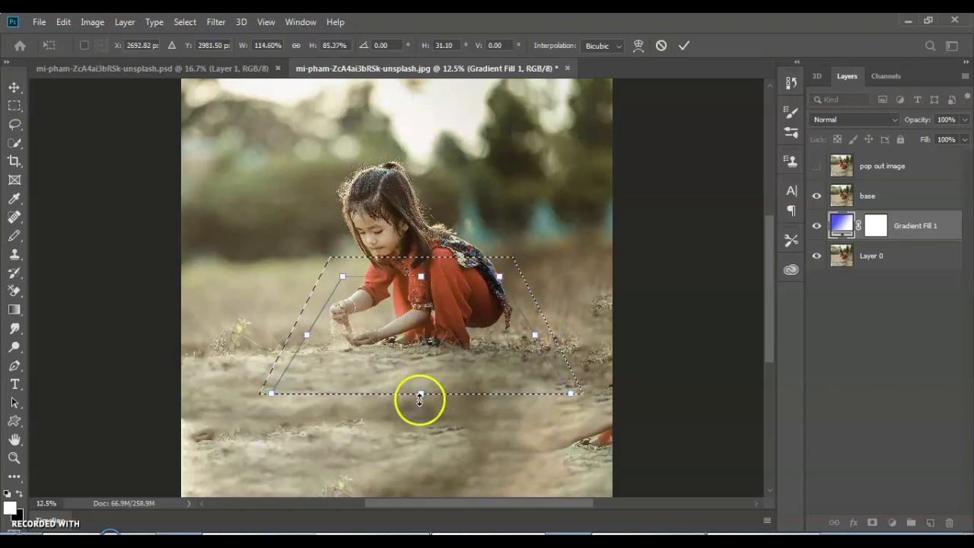
{"action": "left_click_drag", "start_coordinate": [424, 395], "coordinate": [422, 383]}
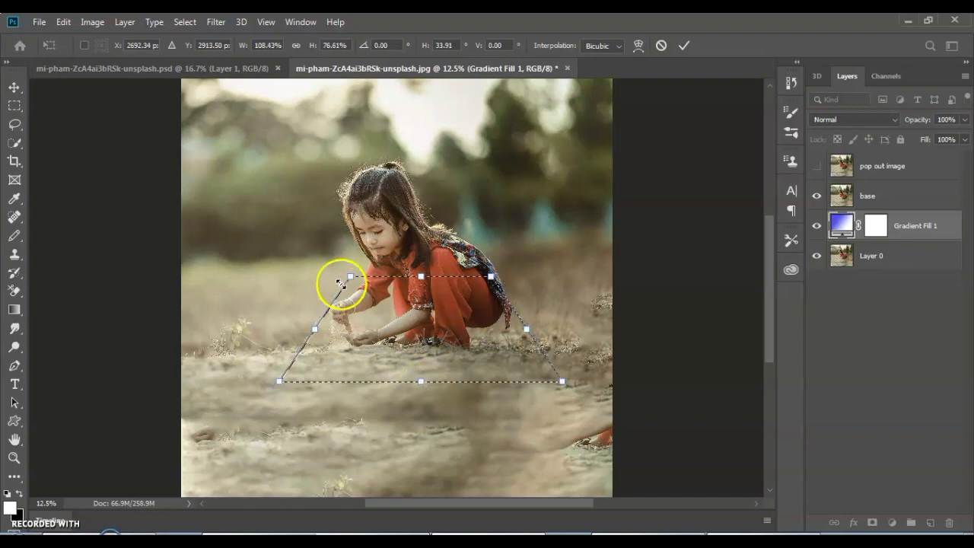
{"action": "right_click", "coordinate": [387, 303]}
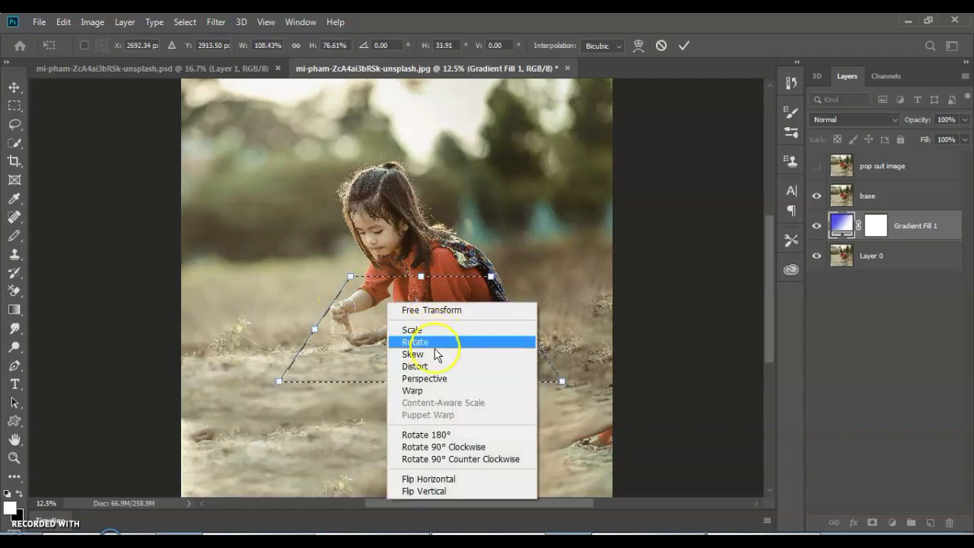
{"action": "left_click", "coordinate": [434, 378]}
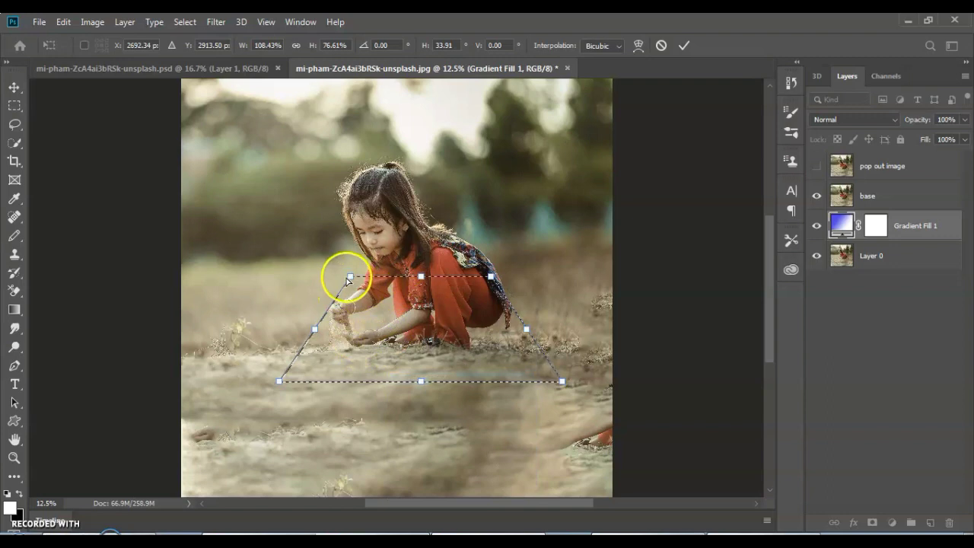
{"action": "left_click_drag", "start_coordinate": [337, 282], "coordinate": [316, 280]}
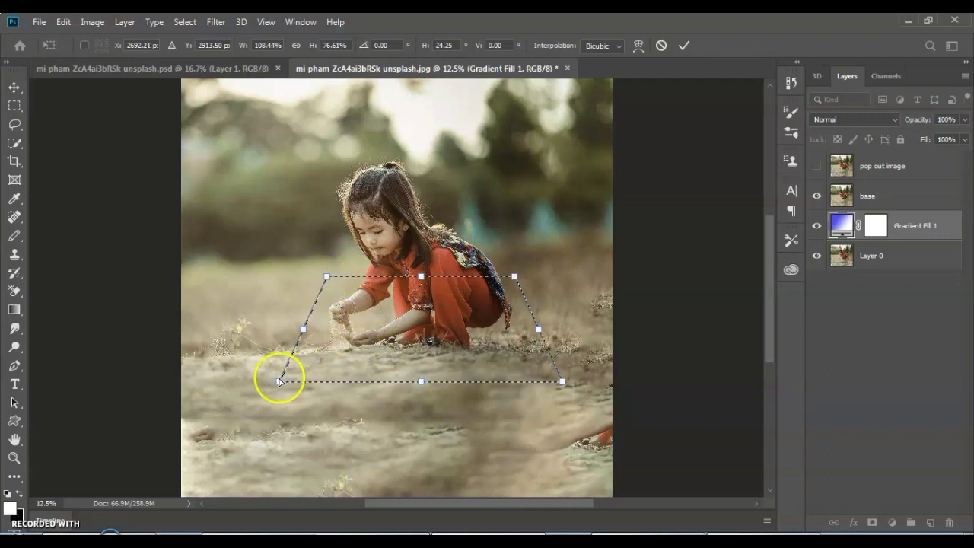
{"action": "left_click_drag", "start_coordinate": [267, 381], "coordinate": [263, 381]}
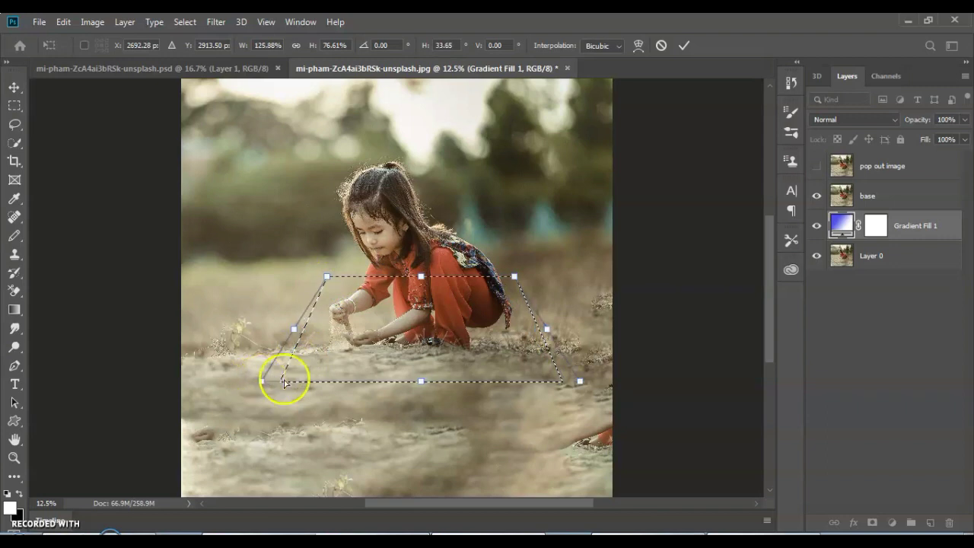
- Commit the trapezoid selection and add it as a layer mask on the base layer
{"action": "left_click", "coordinate": [686, 46]}
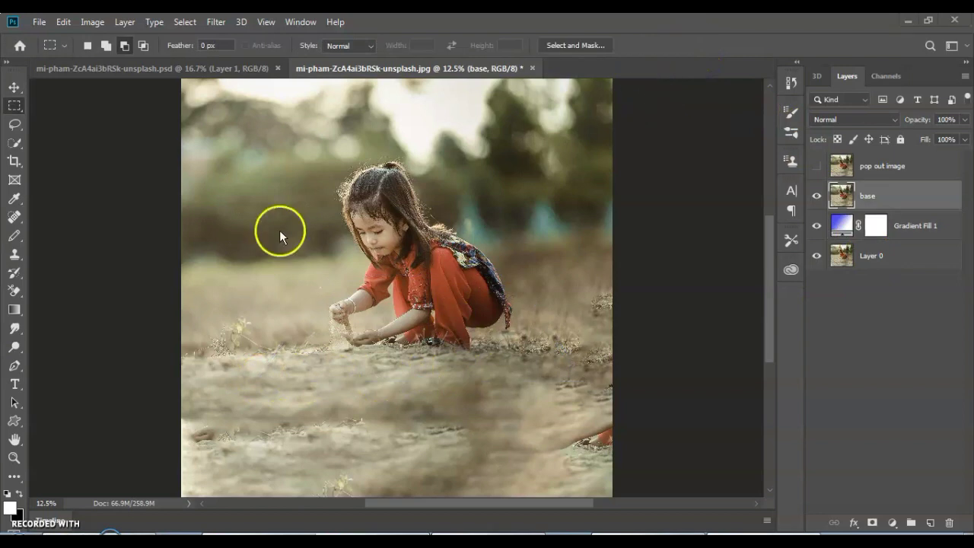
{"action": "left_click", "coordinate": [837, 199], "text": "ctrl"}
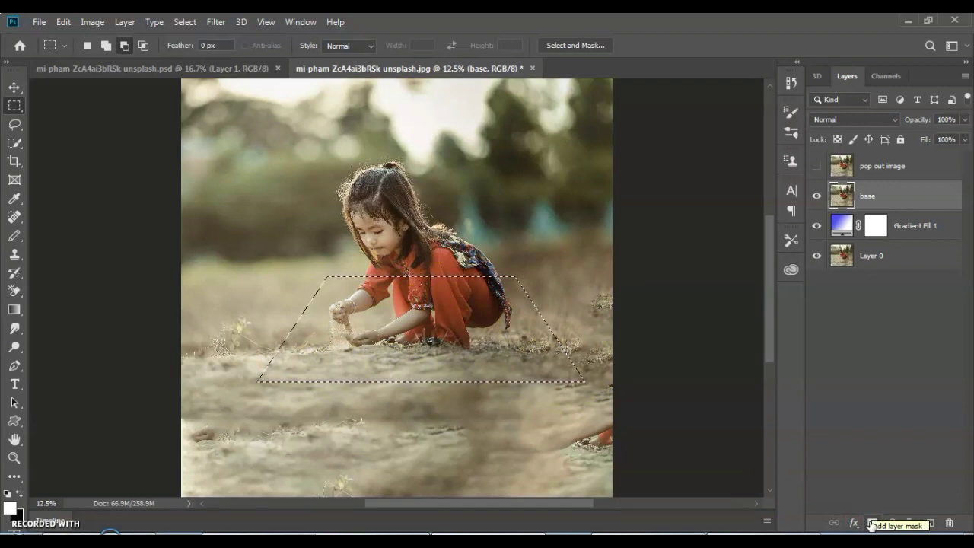
{"action": "left_click", "coordinate": [872, 524]}
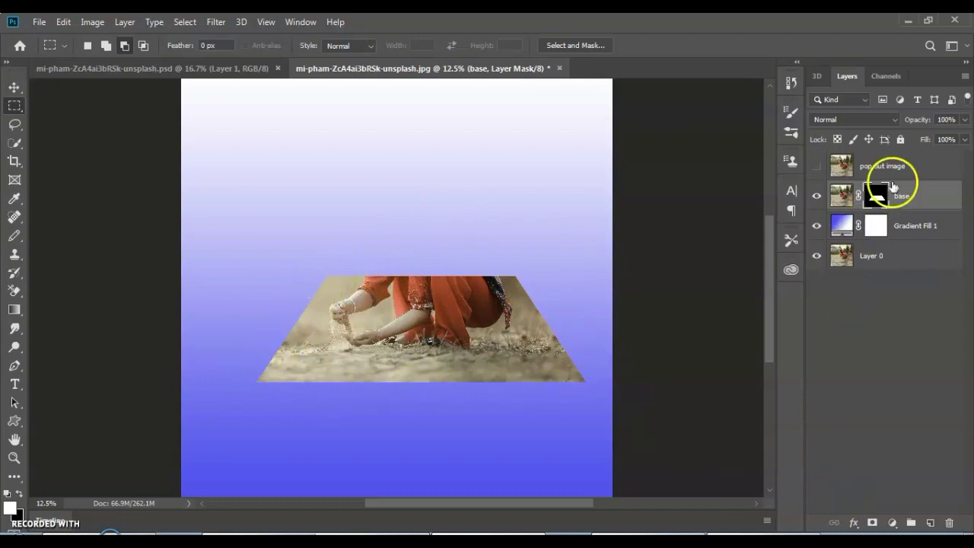
{"action": "left_click", "coordinate": [855, 524]}
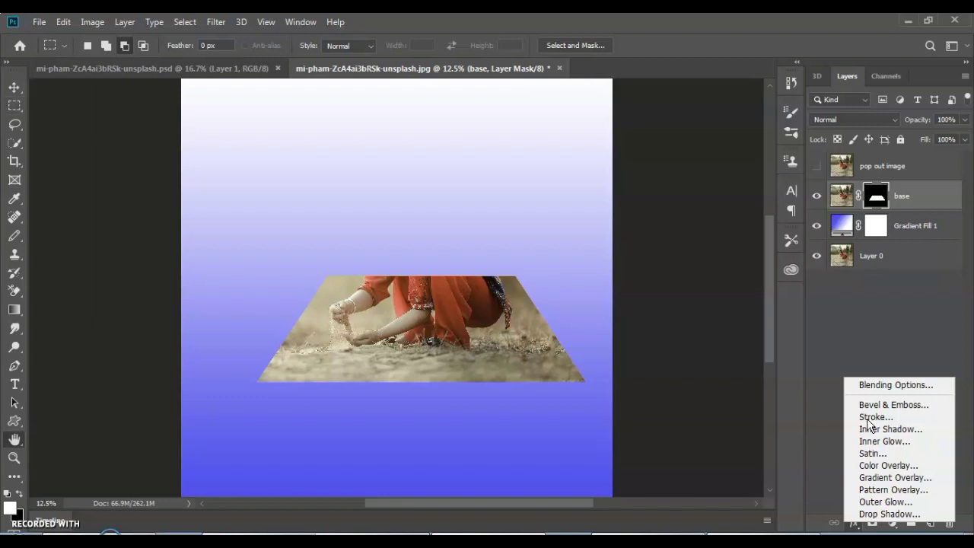
- Add a 55 px white inside Stroke effect to the base layer's trapezoid panel
{"action": "left_click", "coordinate": [868, 418]}
{"action": "mouse_move", "coordinate": [557, 162]}
{"action": "left_mouse_down"}
{"action": "mouse_move", "coordinate": [600, 152]}
{"action": "mouse_move", "coordinate": [646, 158]}
{"action": "left_mouse_up"}
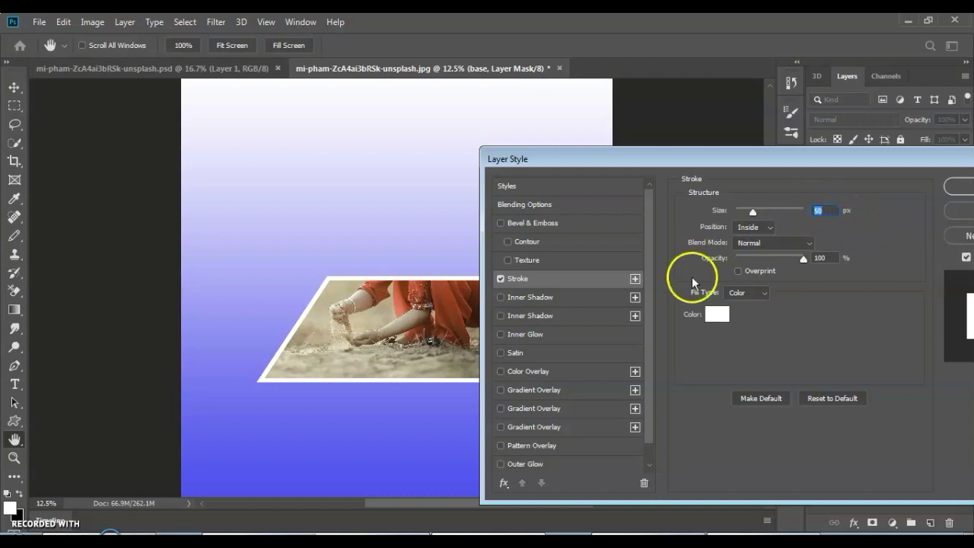
{"action": "type", "text": "5"}
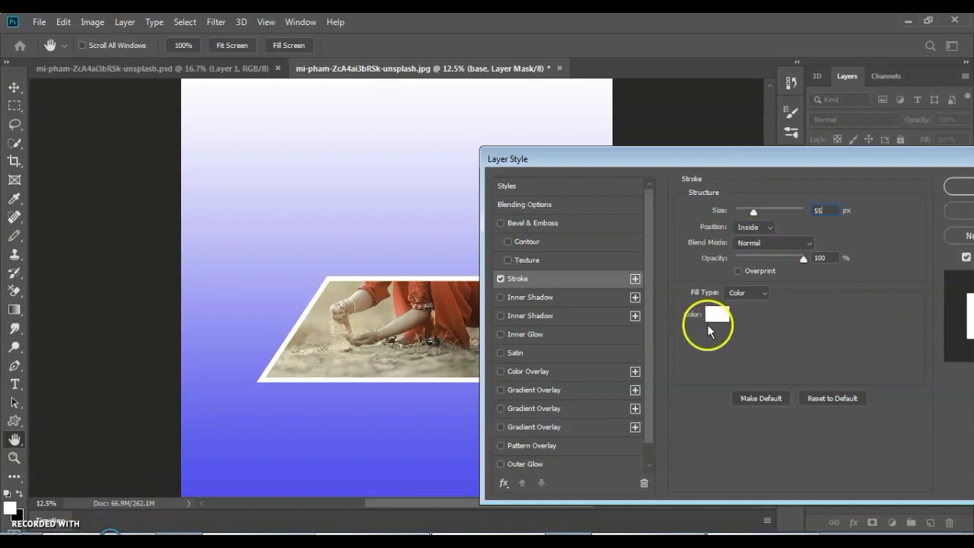
{"action": "left_click_drag", "start_coordinate": [940, 160], "coordinate": [818, 168]}
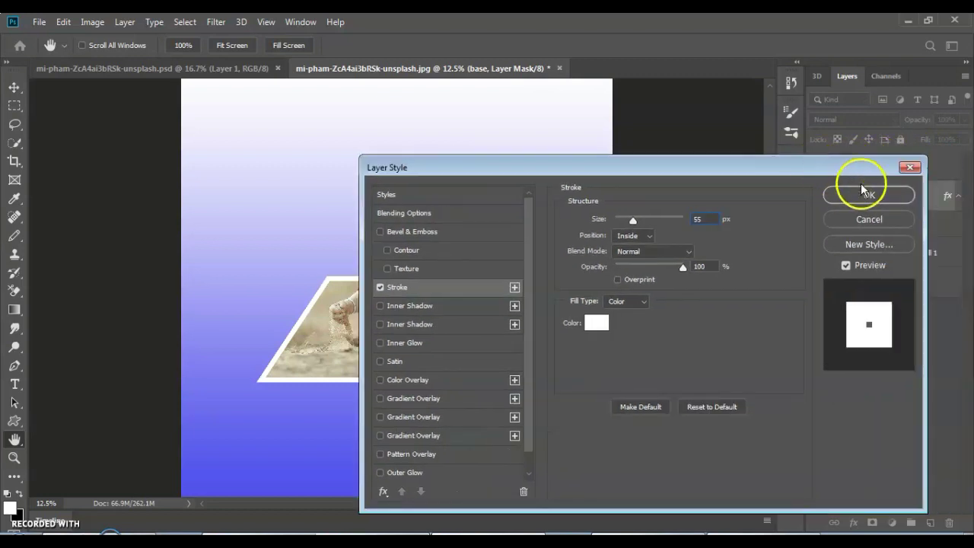
{"action": "left_click", "coordinate": [869, 195]}
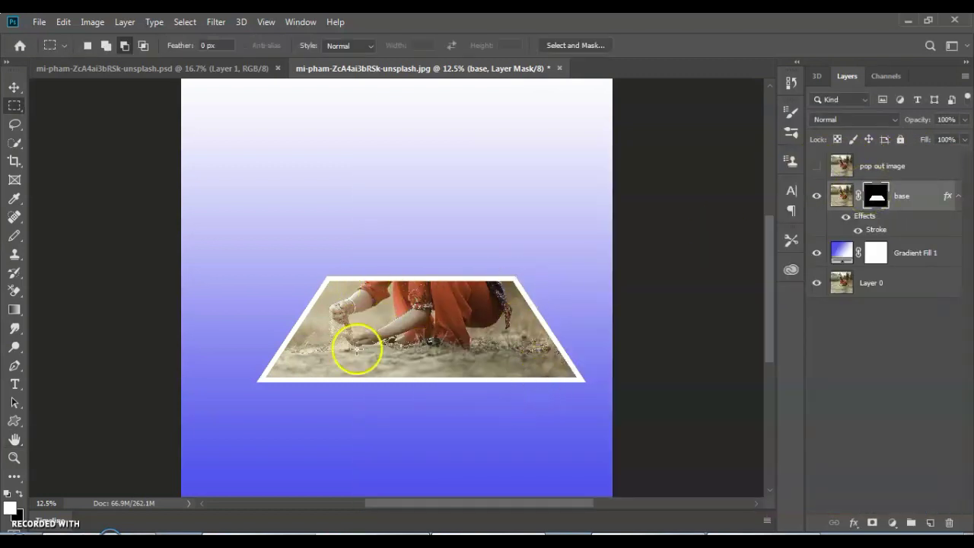
{"action": "left_click_drag", "start_coordinate": [903, 195], "coordinate": [883, 211]}
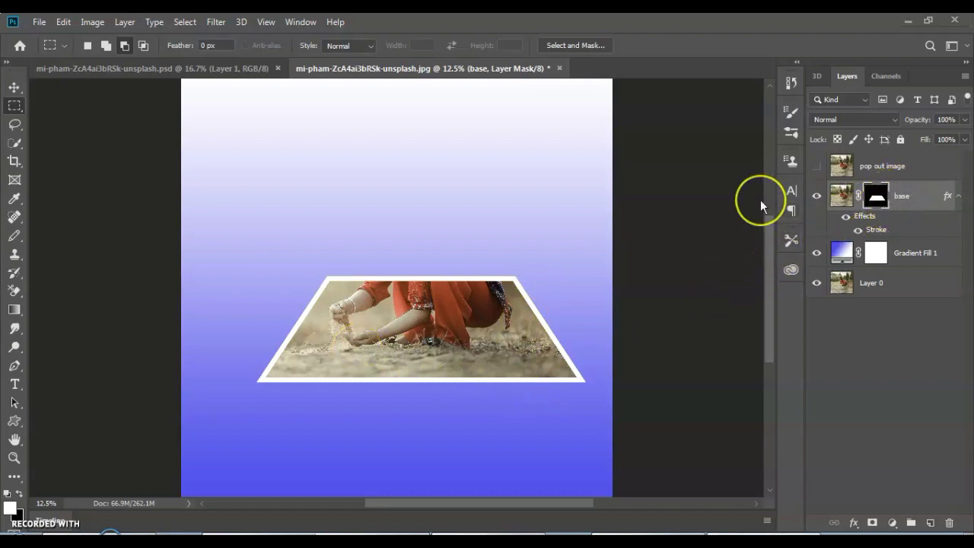
- Unhide and select the pop out image layer, check the girl's head up close, and switch to Quick Selection
{"action": "left_click", "coordinate": [816, 165]}
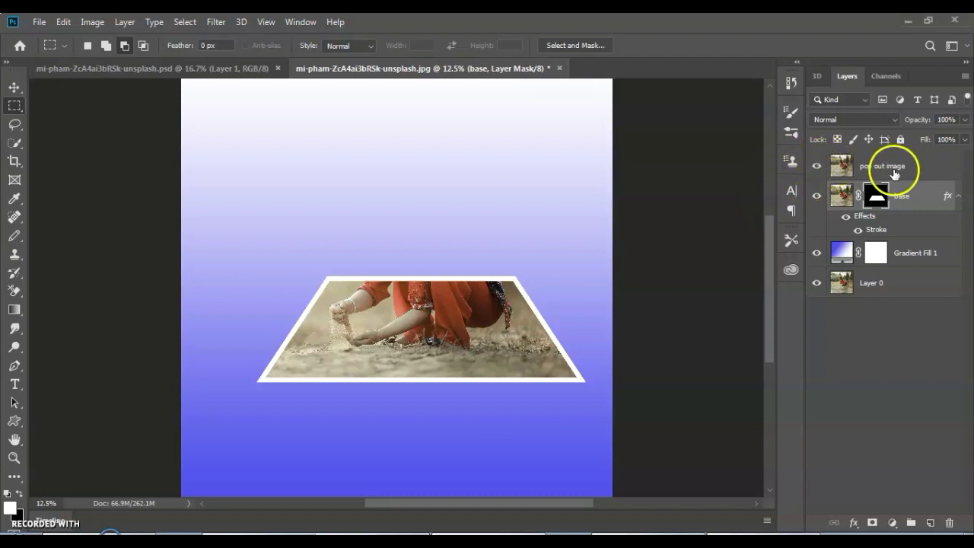
{"action": "left_click", "coordinate": [879, 172]}
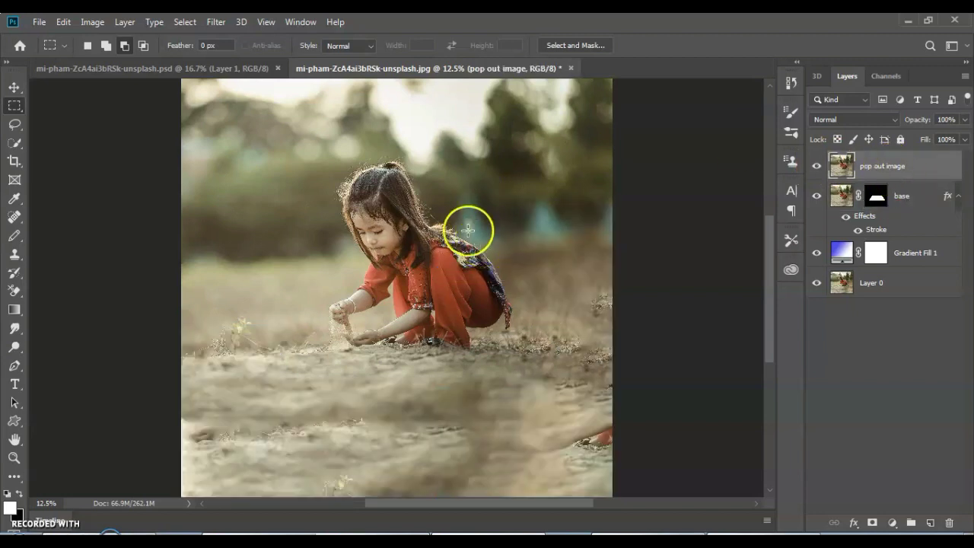
{"action": "left_click", "coordinate": [402, 201]}
{"action": "left_click", "coordinate": [402, 200]}
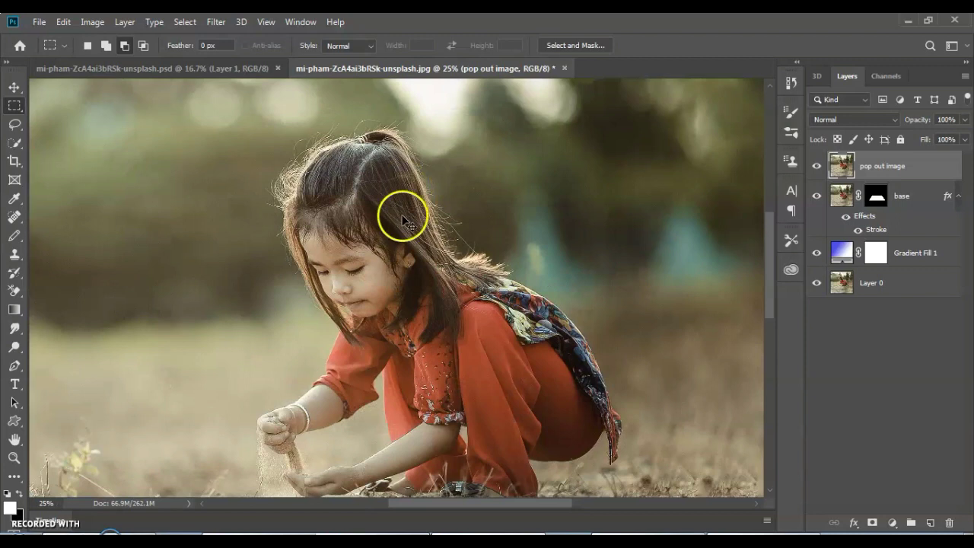
{"action": "left_click", "coordinate": [401, 216], "text": "alt"}
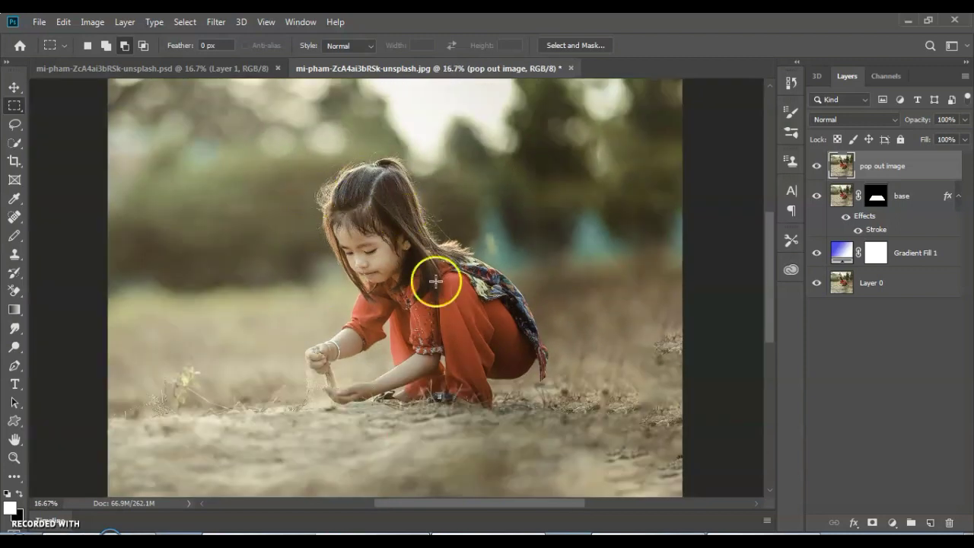
{"action": "right_click", "coordinate": [21, 147]}
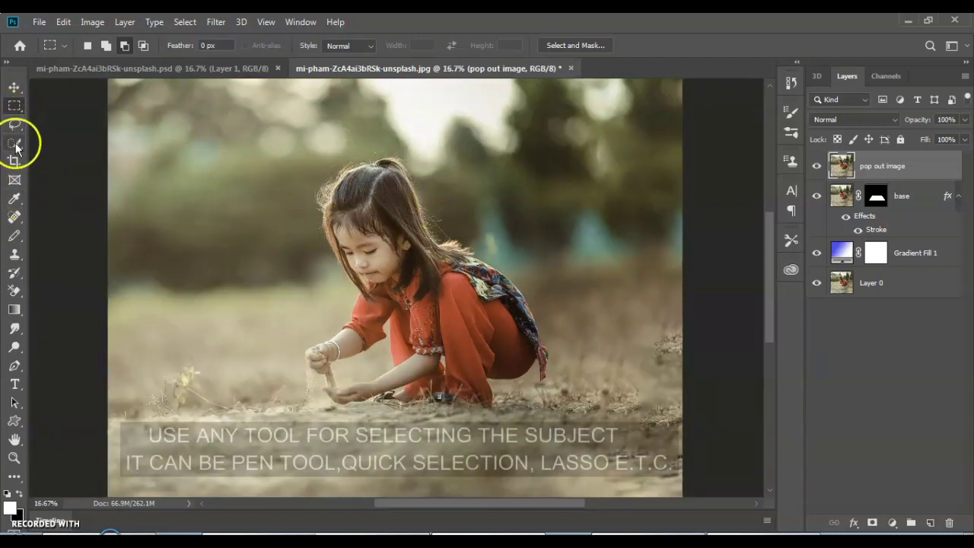
{"action": "left_click", "coordinate": [57, 143]}
- In add mode, select the girl's hair, shoulder, back, red pants, face, arms and scarf tail
{"action": "right_click", "coordinate": [17, 143]}
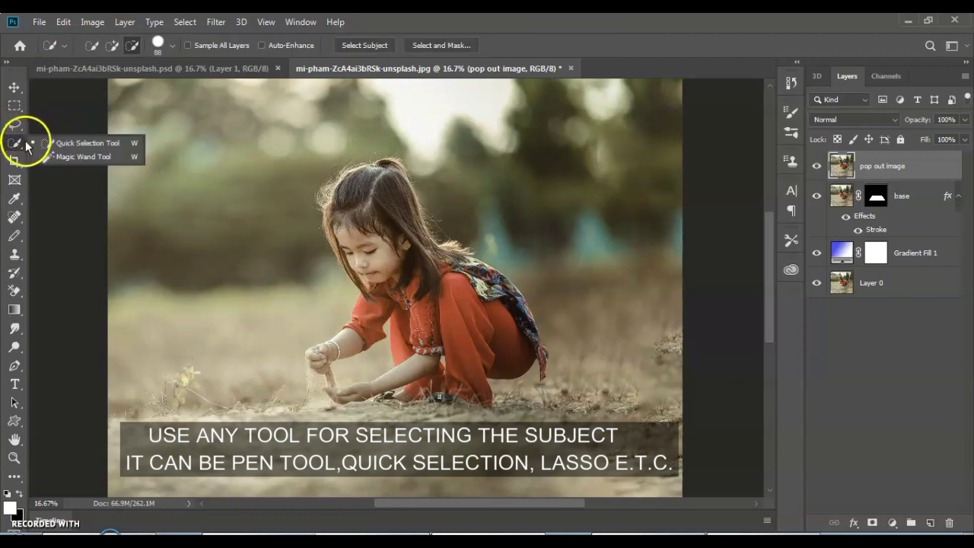
{"action": "left_click", "coordinate": [51, 144]}
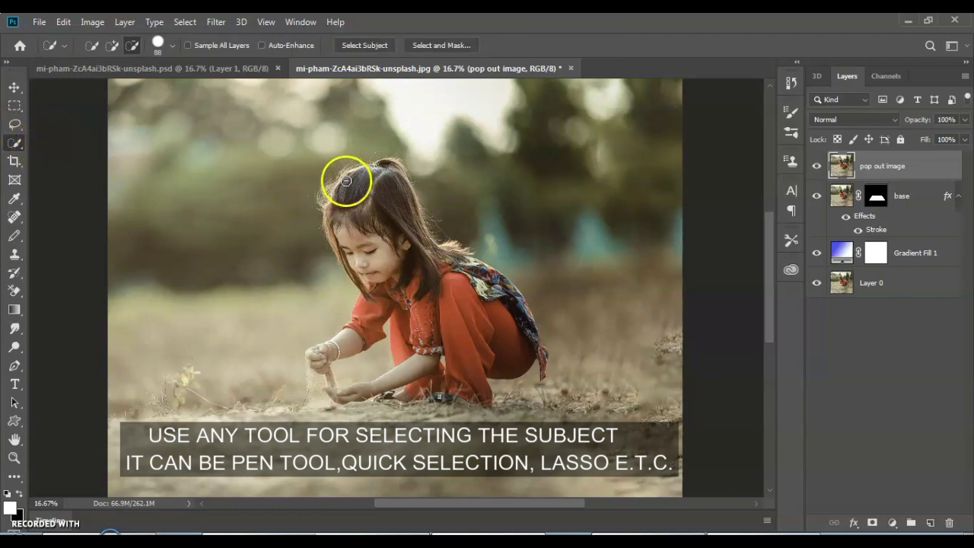
{"action": "left_click", "coordinate": [112, 45]}
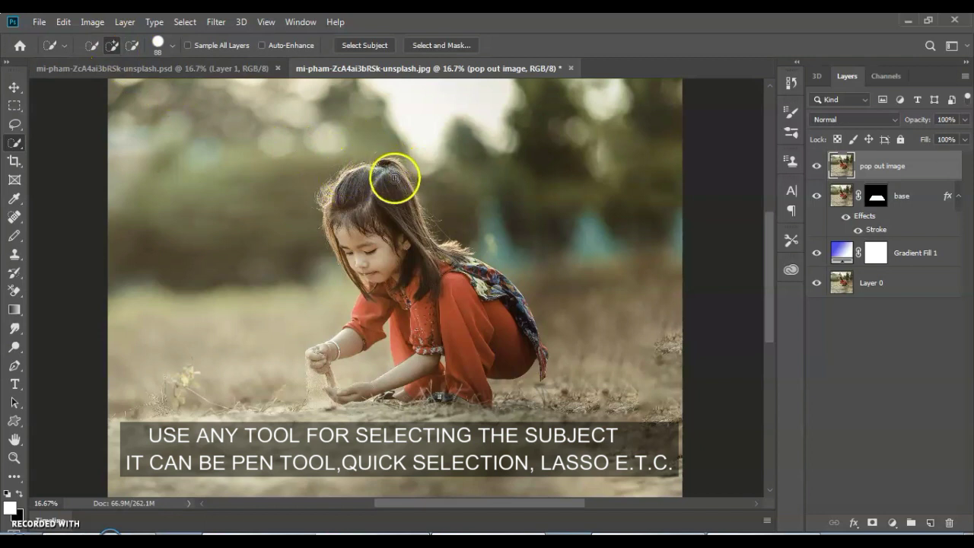
{"action": "left_click_drag", "start_coordinate": [419, 217], "coordinate": [504, 294]}
{"action": "left_click_drag", "start_coordinate": [518, 307], "coordinate": [529, 342]}
{"action": "mouse_move", "coordinate": [364, 204]}
{"action": "left_mouse_down"}
{"action": "mouse_move", "coordinate": [348, 202]}
{"action": "mouse_move", "coordinate": [339, 218]}
{"action": "left_mouse_up"}
{"action": "mouse_move", "coordinate": [344, 256]}
{"action": "left_mouse_down"}
{"action": "mouse_move", "coordinate": [382, 298]}
{"action": "mouse_move", "coordinate": [380, 309]}
{"action": "left_mouse_up"}
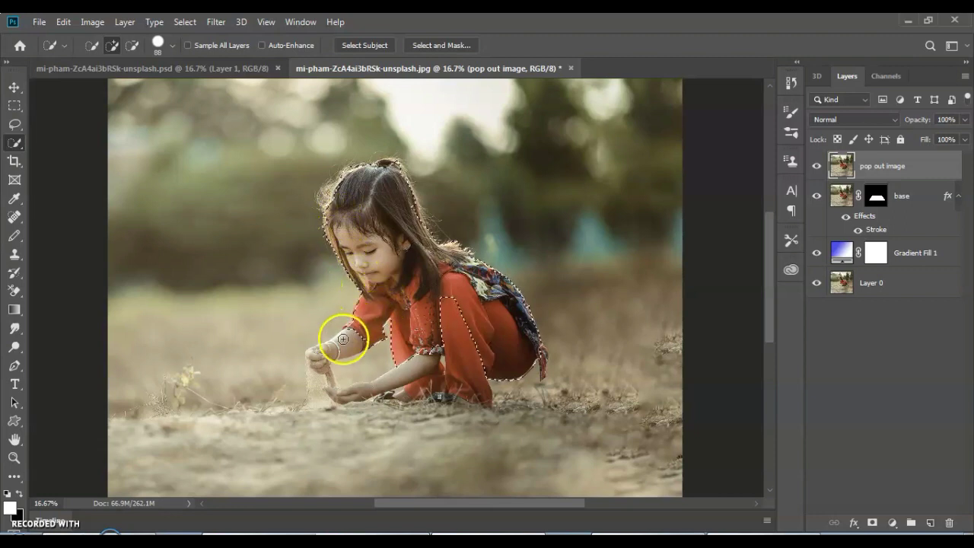
{"action": "left_click_drag", "start_coordinate": [337, 341], "coordinate": [446, 289]}
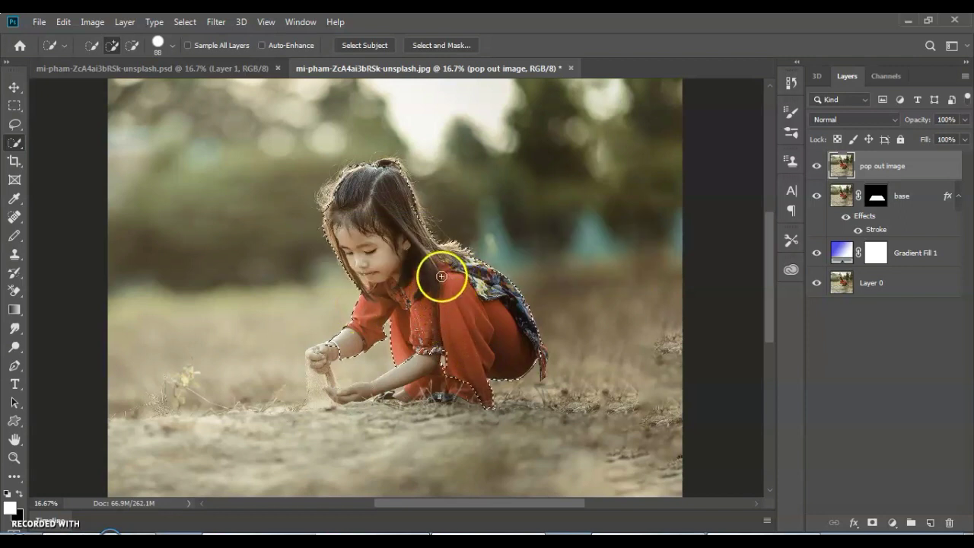
{"action": "left_click", "coordinate": [543, 344]}
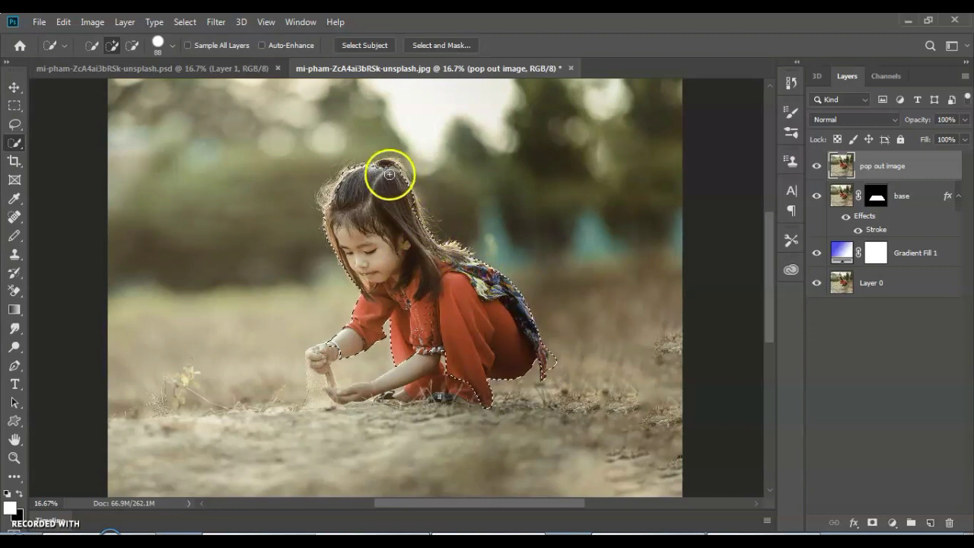
- Extend the selection along the top of her hair and trim stray background from its edge
{"action": "left_click_drag", "start_coordinate": [403, 176], "coordinate": [407, 192]}
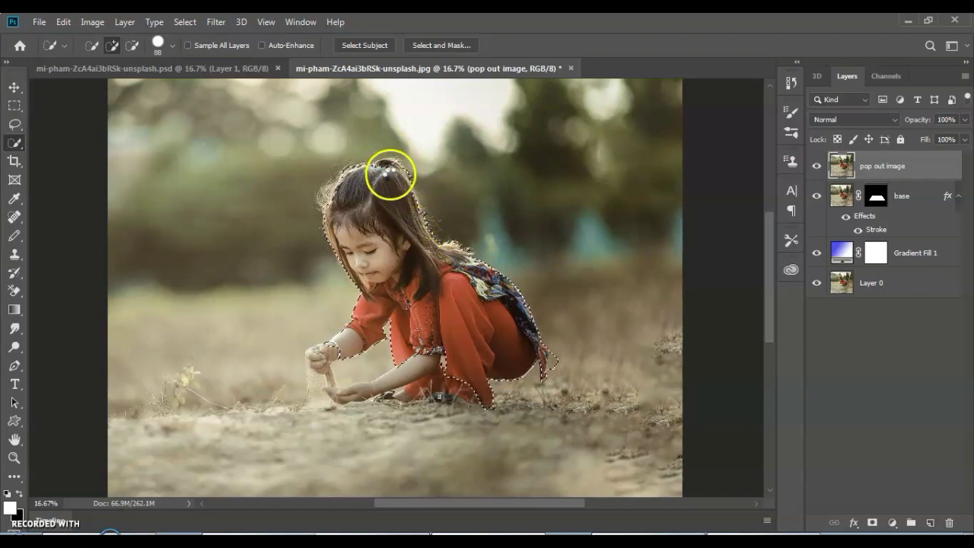
{"action": "mouse_move", "coordinate": [339, 176]}
{"action": "left_mouse_down"}
{"action": "mouse_move", "coordinate": [328, 190]}
{"action": "mouse_move", "coordinate": [332, 246]}
{"action": "left_mouse_up"}
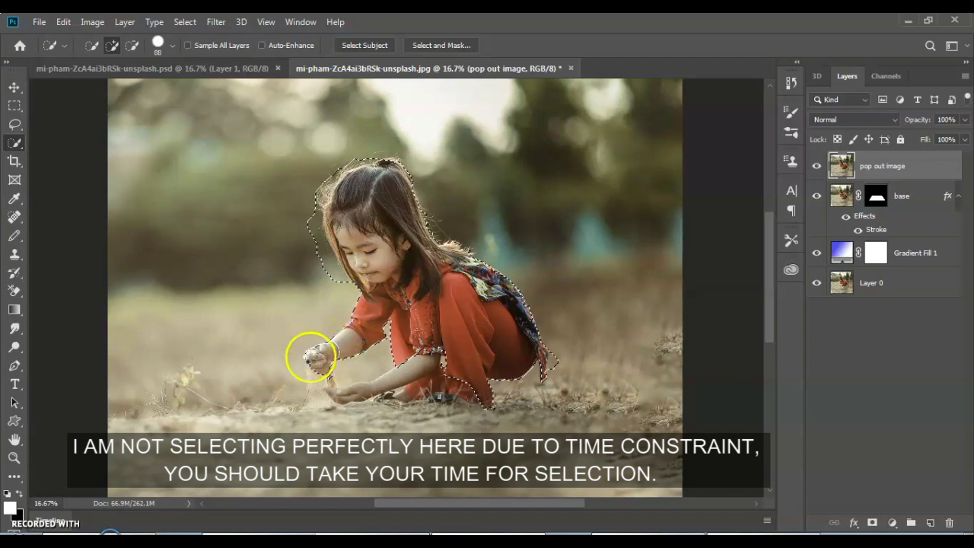
{"action": "left_click", "coordinate": [310, 228], "text": "alt"}
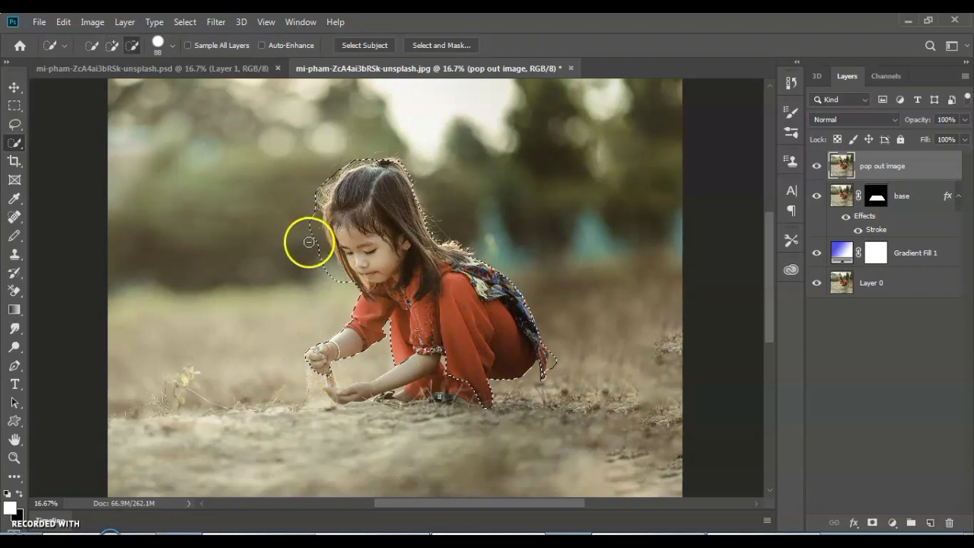
{"action": "left_click_drag", "start_coordinate": [314, 252], "coordinate": [323, 264]}
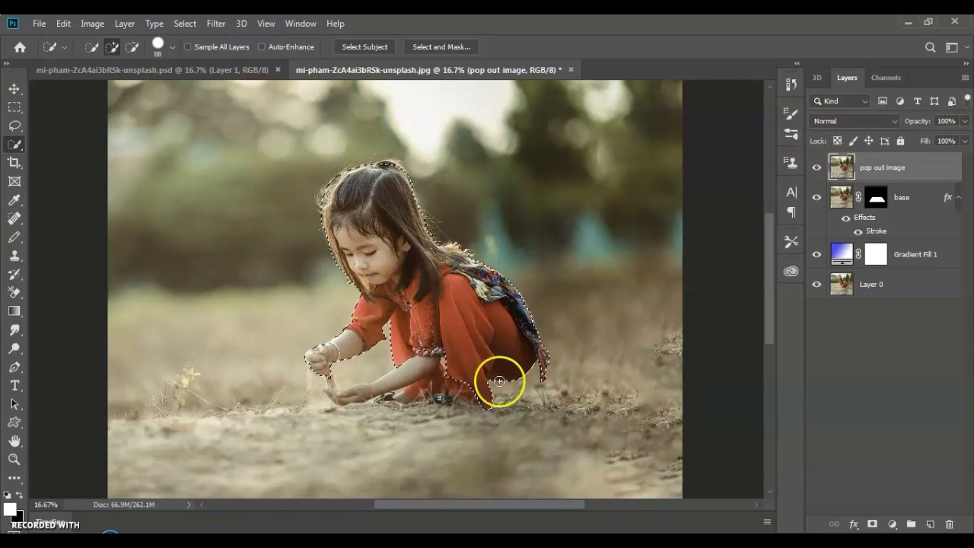
- Mask the pop out image layer to the girl selection, then target the base layer's mask
{"action": "left_click", "coordinate": [873, 524]}
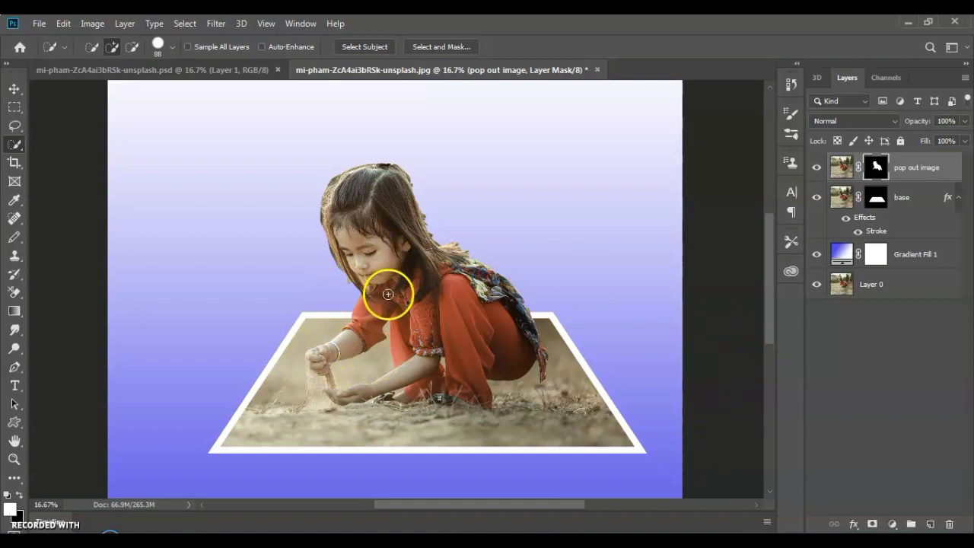
{"action": "left_click", "coordinate": [860, 197]}
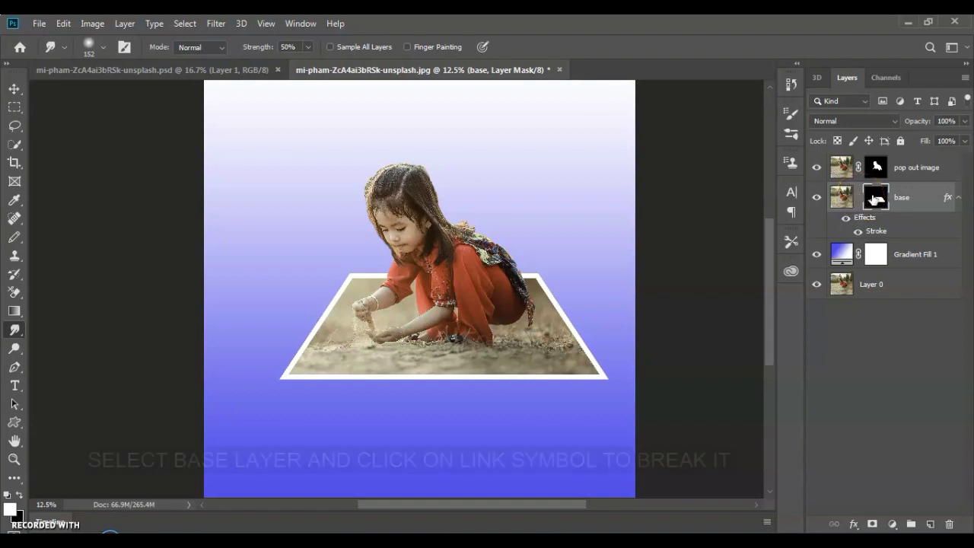
{"action": "left_click", "coordinate": [874, 196]}
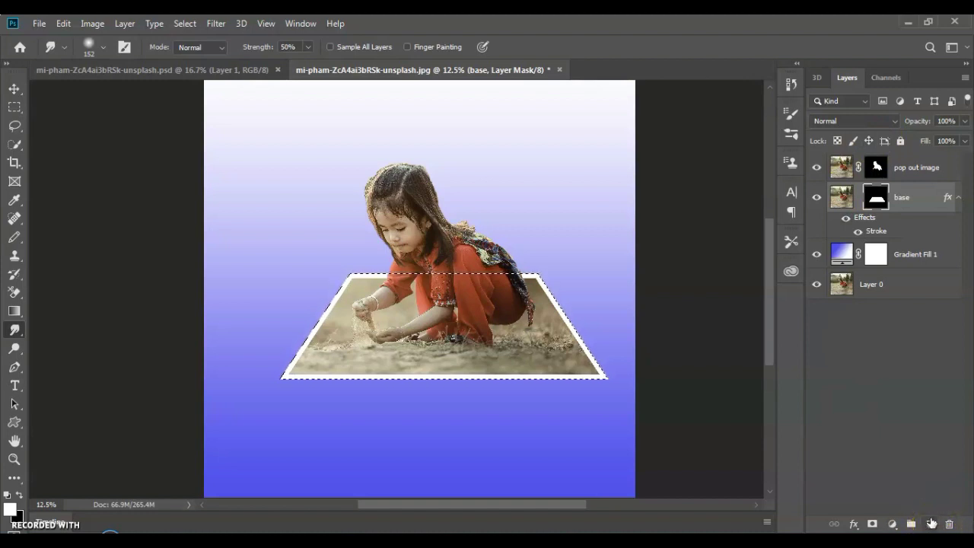
- On a new layer under base, fill the frame selection with near-black 030303, then target the base mask
{"action": "left_click", "coordinate": [930, 525], "text": "ctrl"}
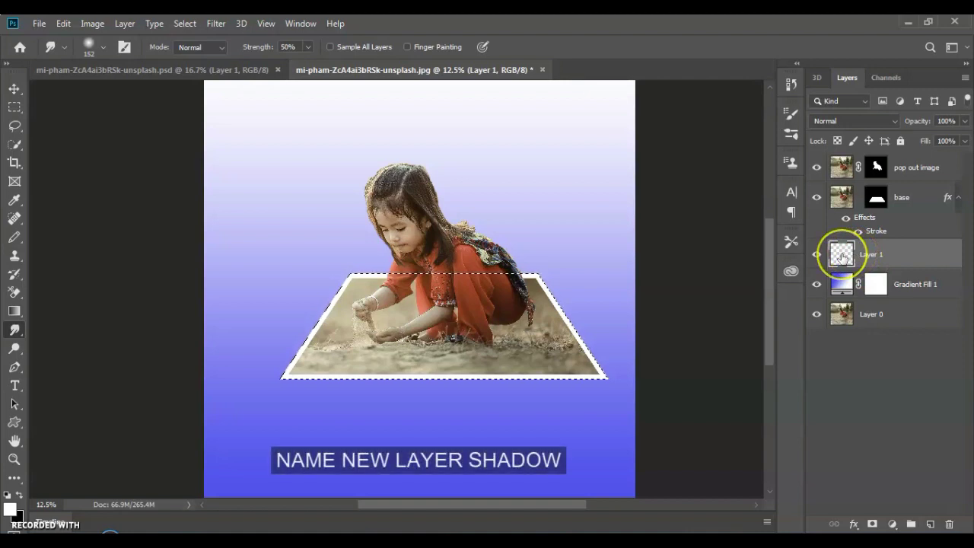
{"action": "left_click", "coordinate": [63, 23]}
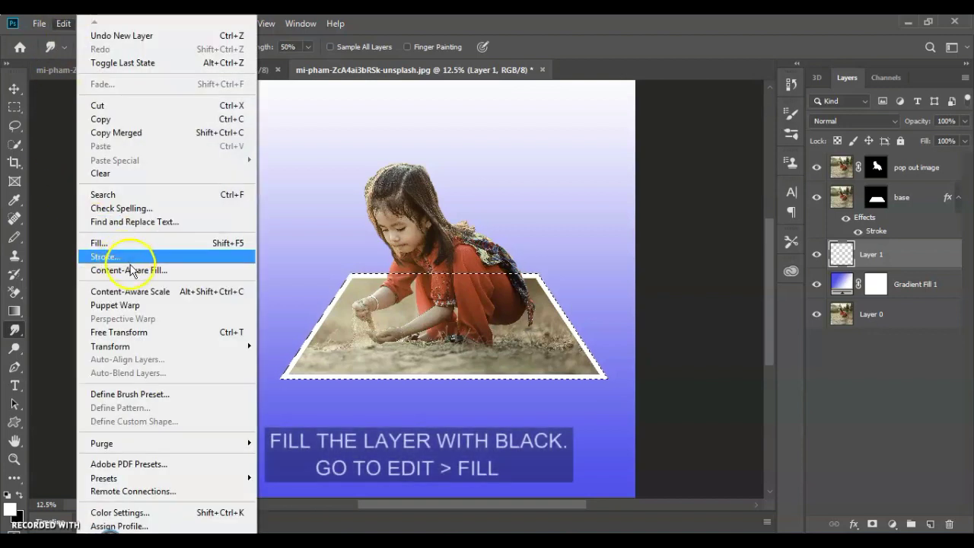
{"action": "left_click", "coordinate": [128, 247]}
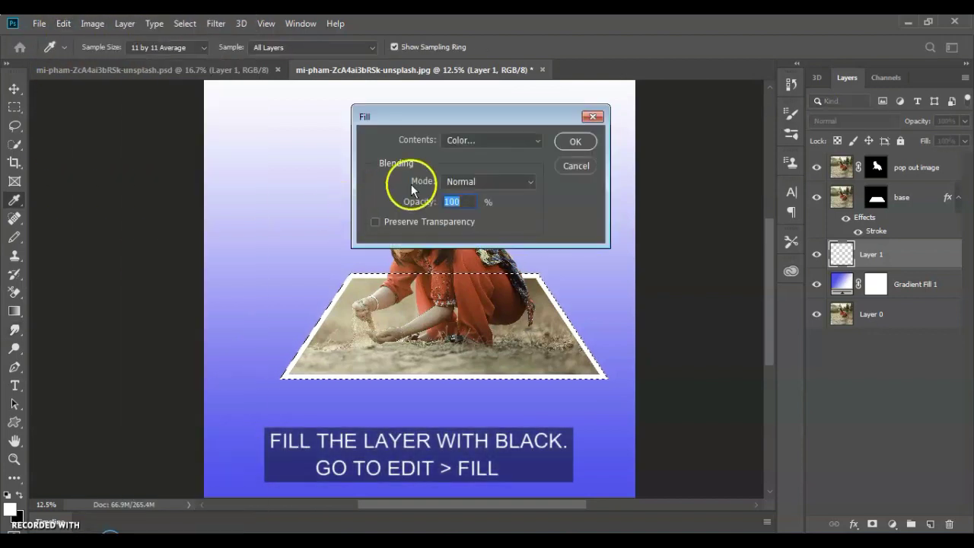
{"action": "left_click", "coordinate": [481, 140]}
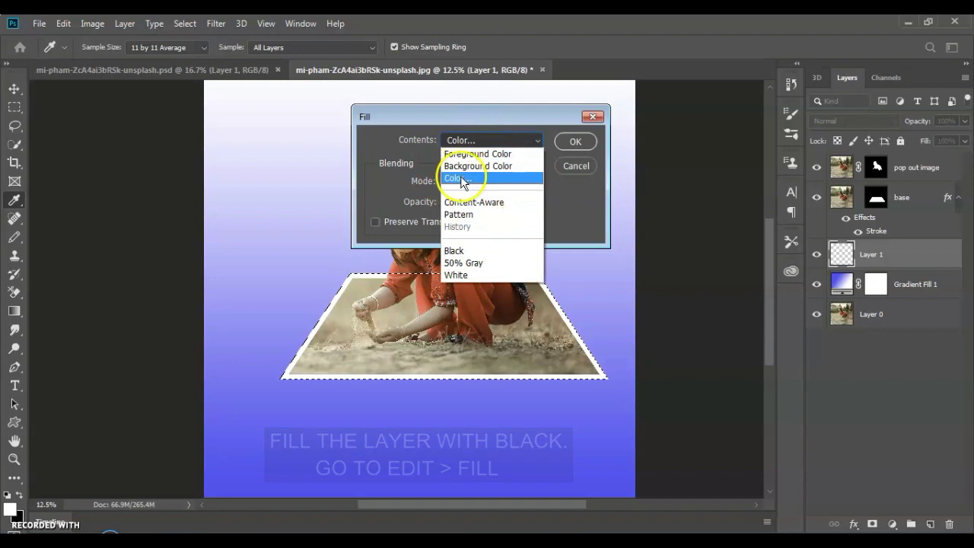
{"action": "left_click", "coordinate": [463, 174]}
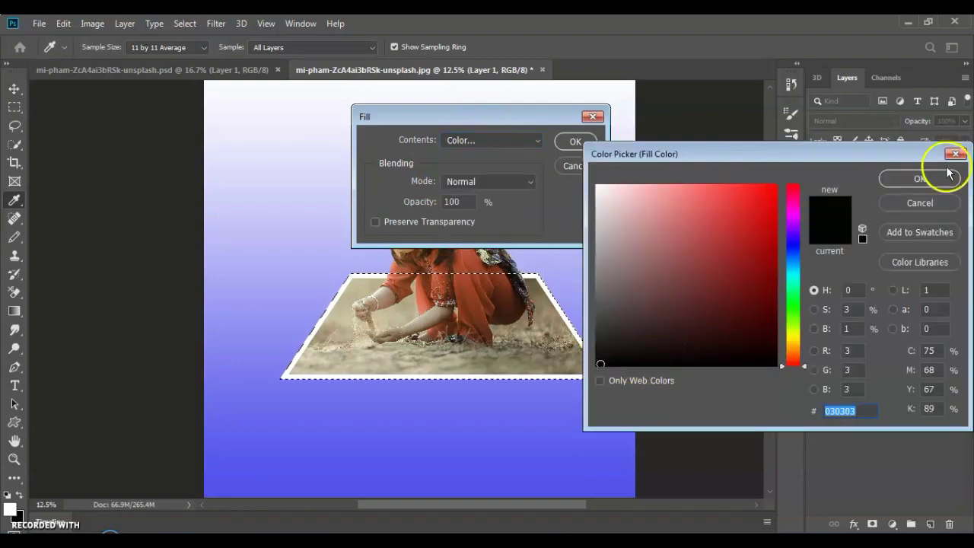
{"action": "left_click", "coordinate": [921, 178]}
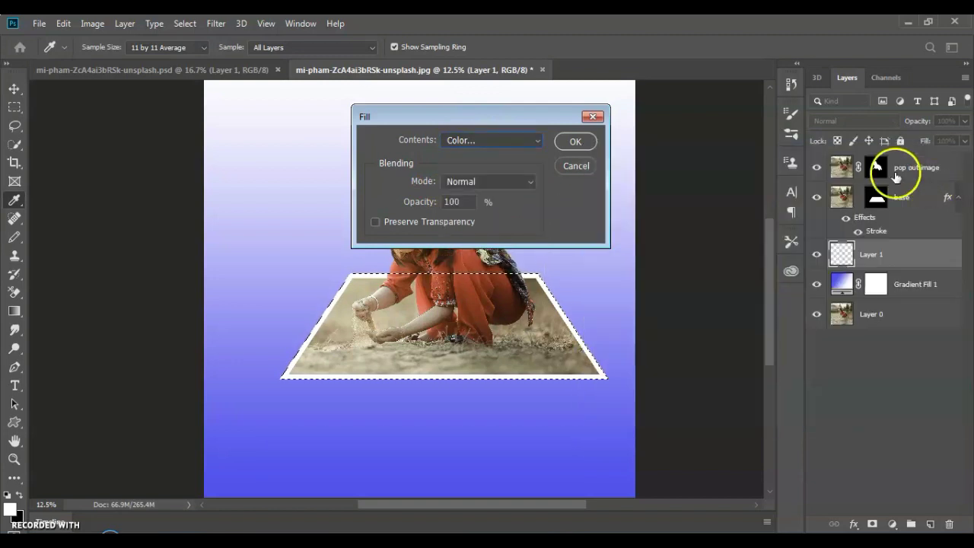
{"action": "left_click", "coordinate": [578, 142]}
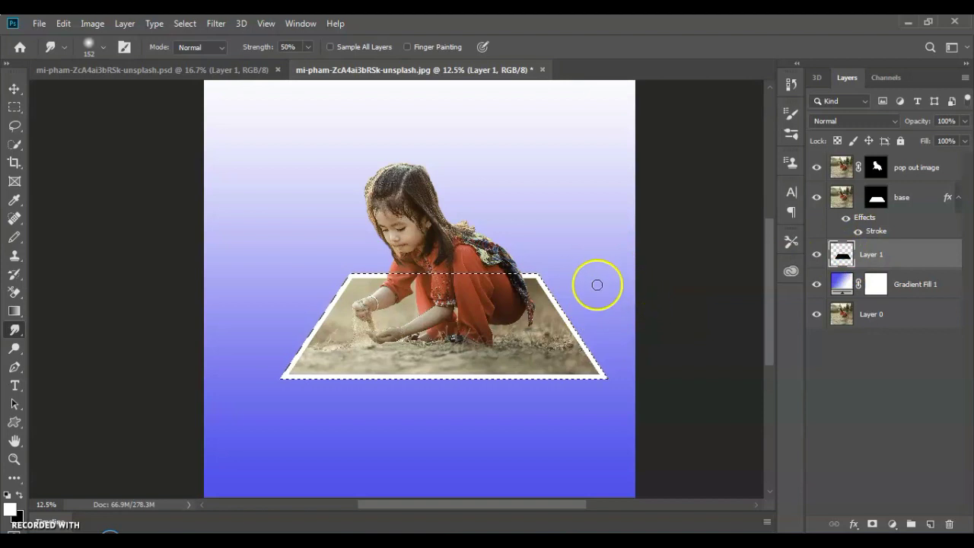
{"action": "left_click", "coordinate": [876, 197]}
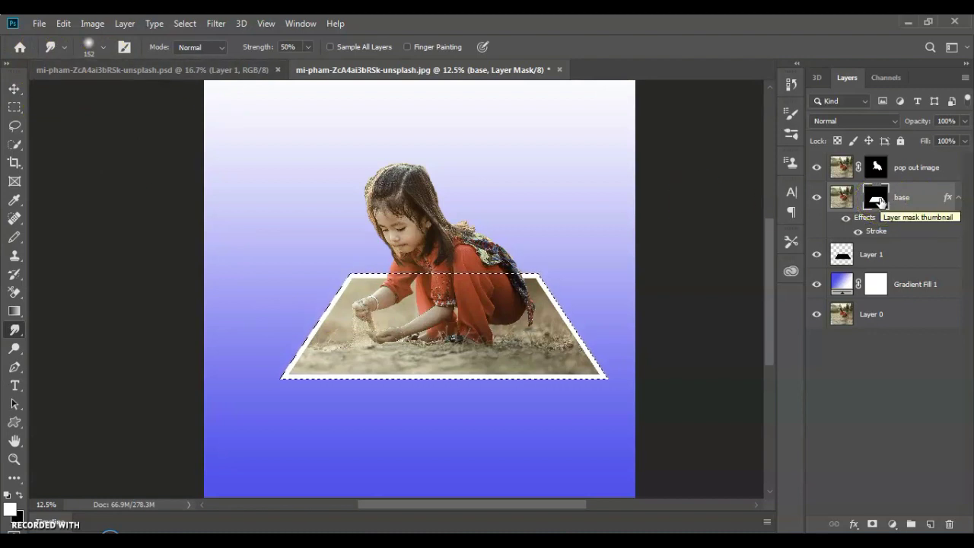
- Start a Warp on the base photo and curl its top-left and top-right corners upward
{"action": "left_click", "coordinate": [94, 24]}
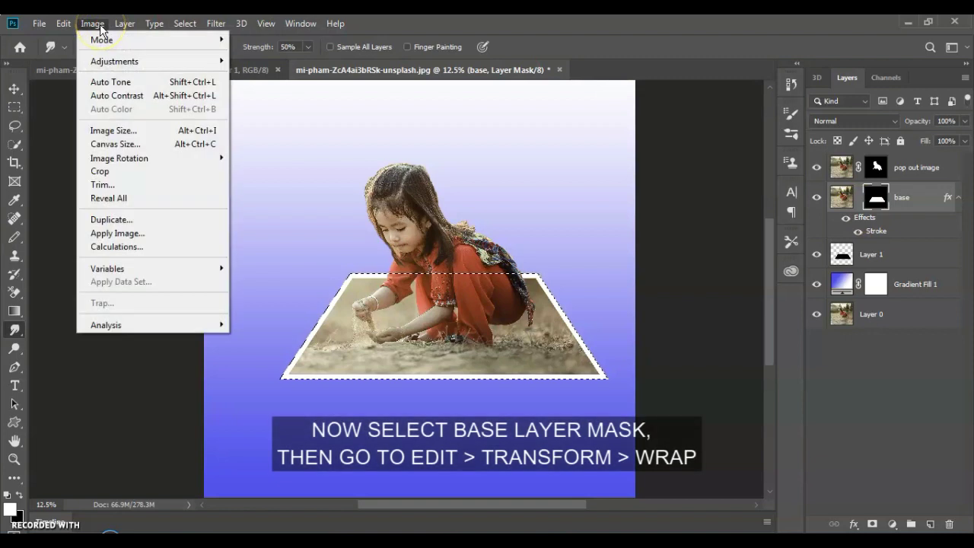
{"action": "left_click", "coordinate": [64, 24]}
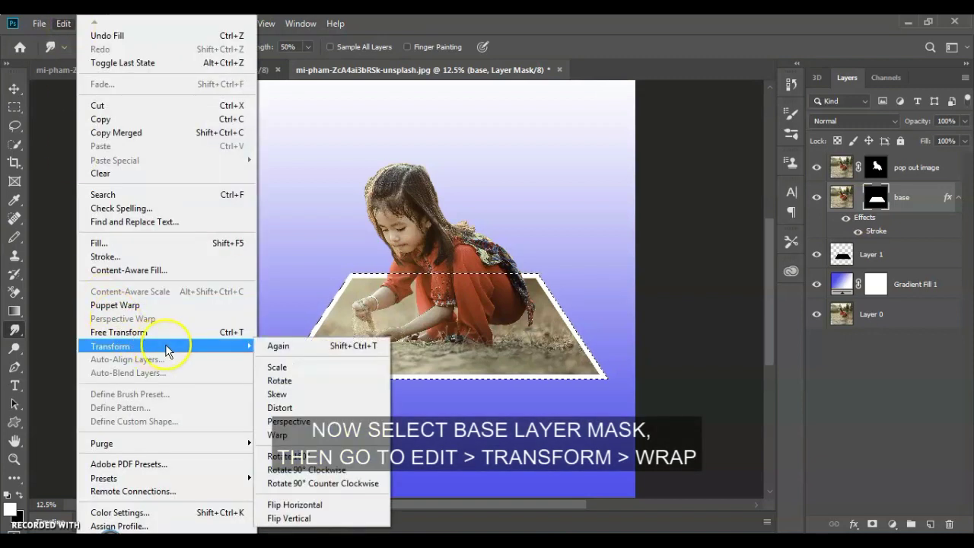
{"action": "mouse_move", "coordinate": [165, 346]}
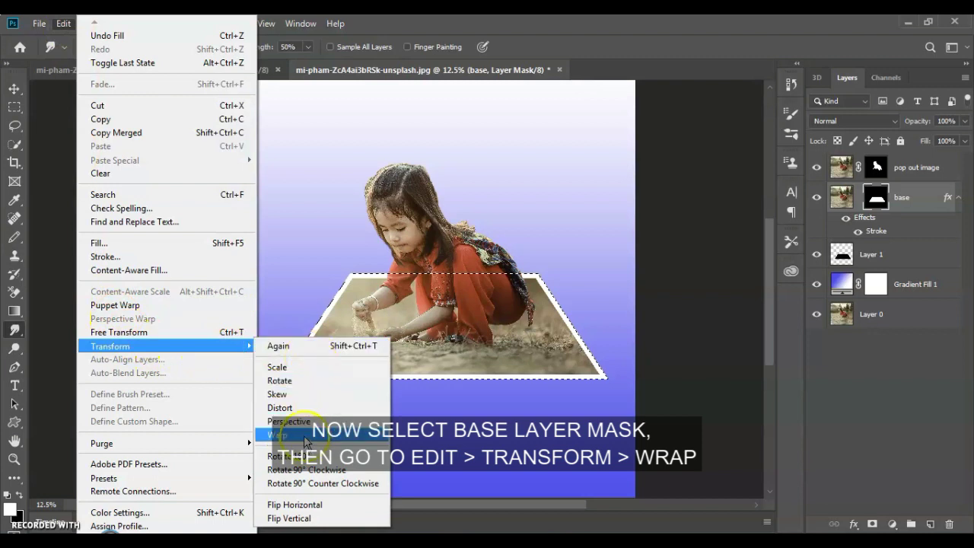
{"action": "left_click", "coordinate": [304, 439]}
{"action": "left_click_drag", "start_coordinate": [279, 274], "coordinate": [258, 236]}
{"action": "left_click_drag", "start_coordinate": [243, 187], "coordinate": [242, 177]}
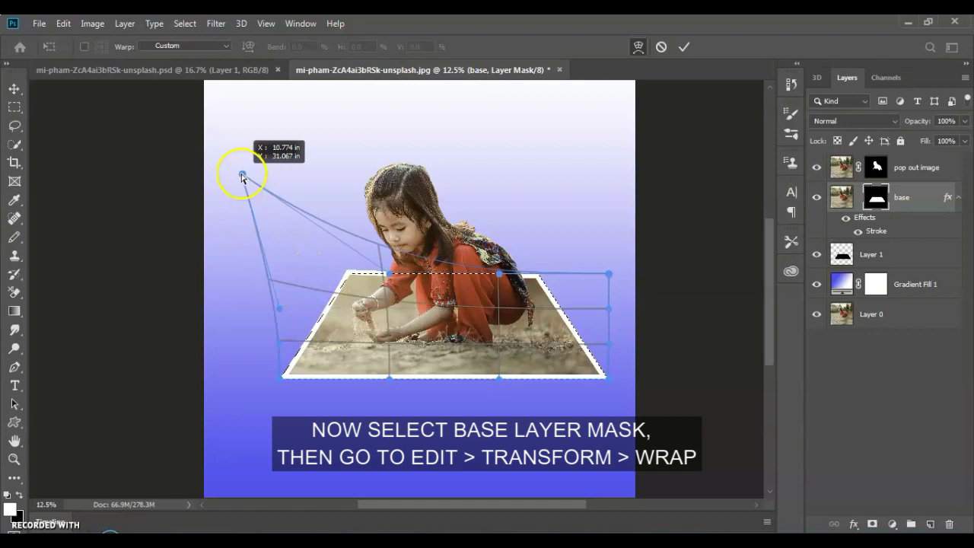
{"action": "left_click_drag", "start_coordinate": [607, 274], "coordinate": [578, 208]}
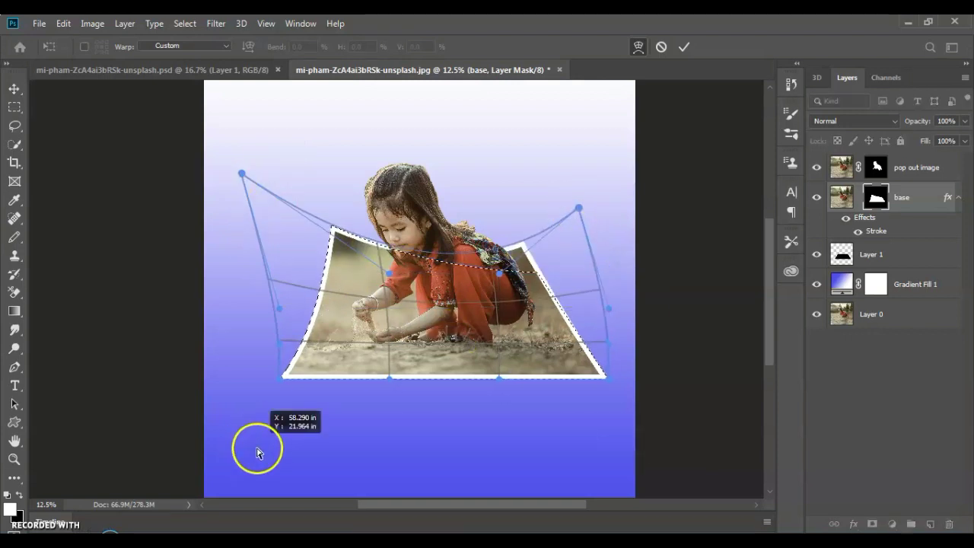
- Spread the bottom corners outward, lift the upper-left curl a bit more, and commit the warp
{"action": "left_click_drag", "start_coordinate": [280, 376], "coordinate": [272, 380]}
{"action": "mouse_move", "coordinate": [209, 392]}
{"action": "left_mouse_down"}
{"action": "mouse_move", "coordinate": [204, 371]}
{"action": "mouse_move", "coordinate": [230, 363]}
{"action": "left_mouse_up"}
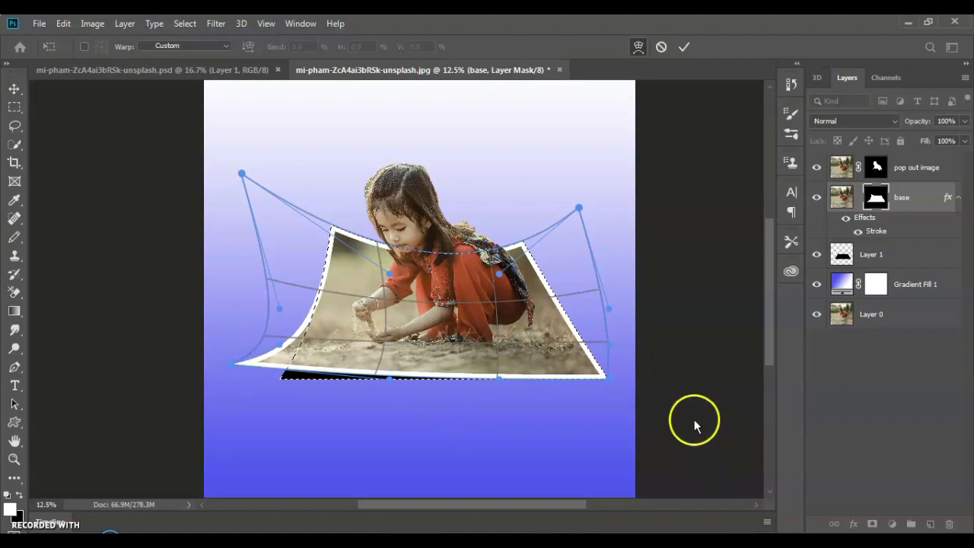
{"action": "mouse_move", "coordinate": [609, 377]}
{"action": "left_mouse_down"}
{"action": "mouse_move", "coordinate": [634, 365]}
{"action": "mouse_move", "coordinate": [623, 355]}
{"action": "left_mouse_up"}
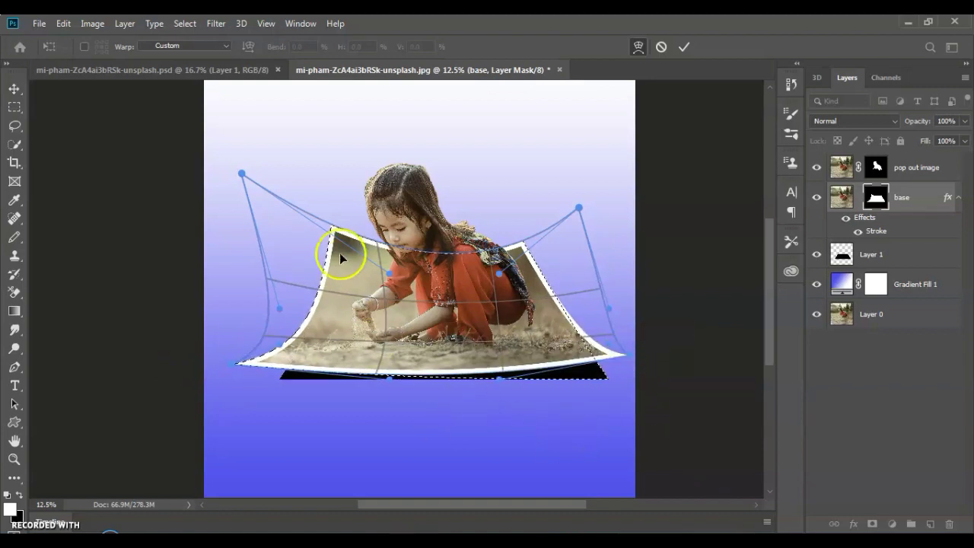
{"action": "left_click_drag", "start_coordinate": [242, 173], "coordinate": [243, 164]}
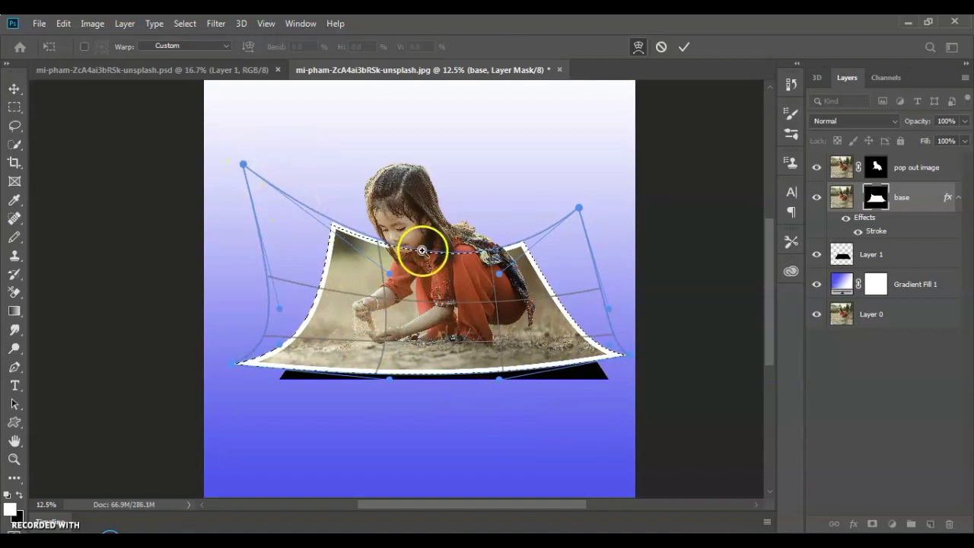
{"action": "scroll", "coordinate": [422, 250], "scroll_direction": "up", "scroll_amount": 1}
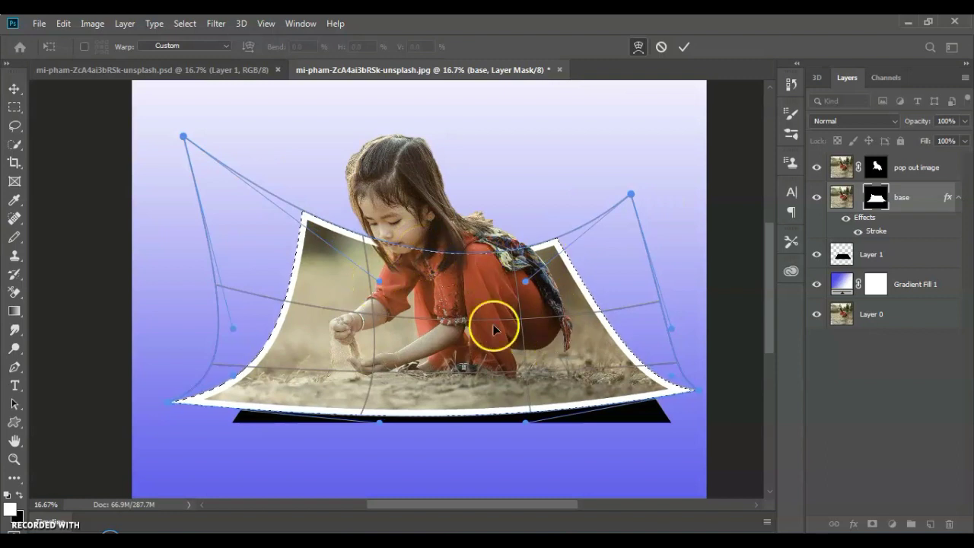
{"action": "left_click", "coordinate": [685, 47]}
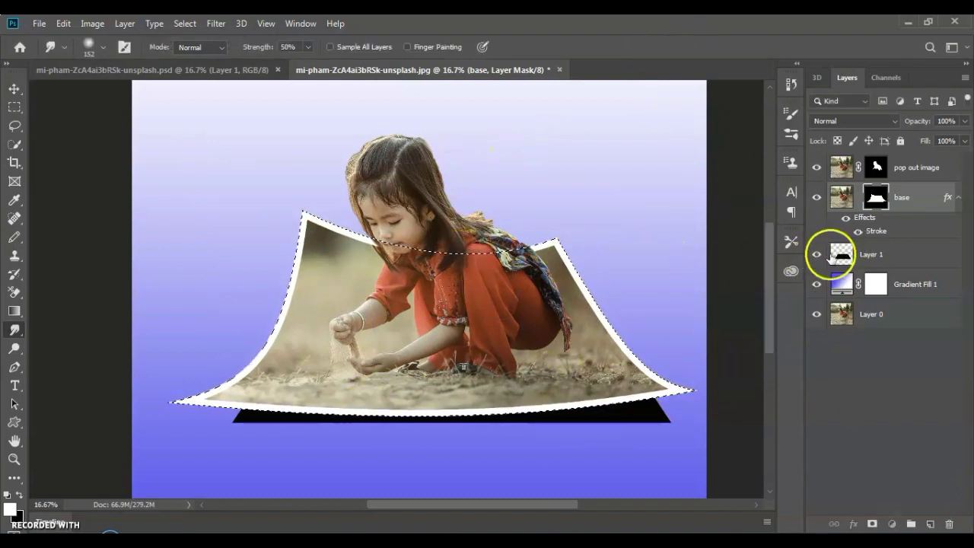
- Rename Layer 1 to "shadow" and load its black shape as a selection
{"action": "left_click", "coordinate": [843, 259]}
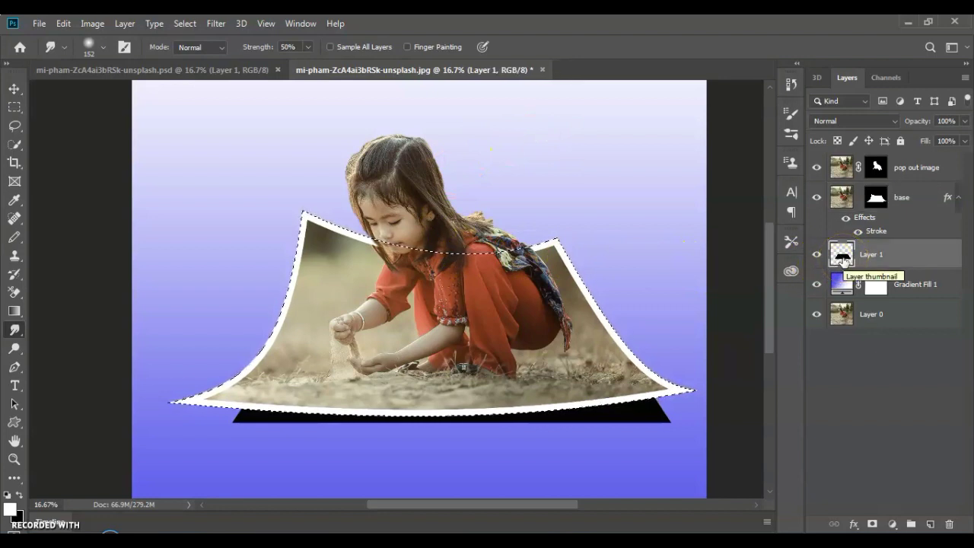
{"action": "left_click_drag", "start_coordinate": [842, 261], "coordinate": [868, 257]}
{"action": "type", "text": "shadow"}
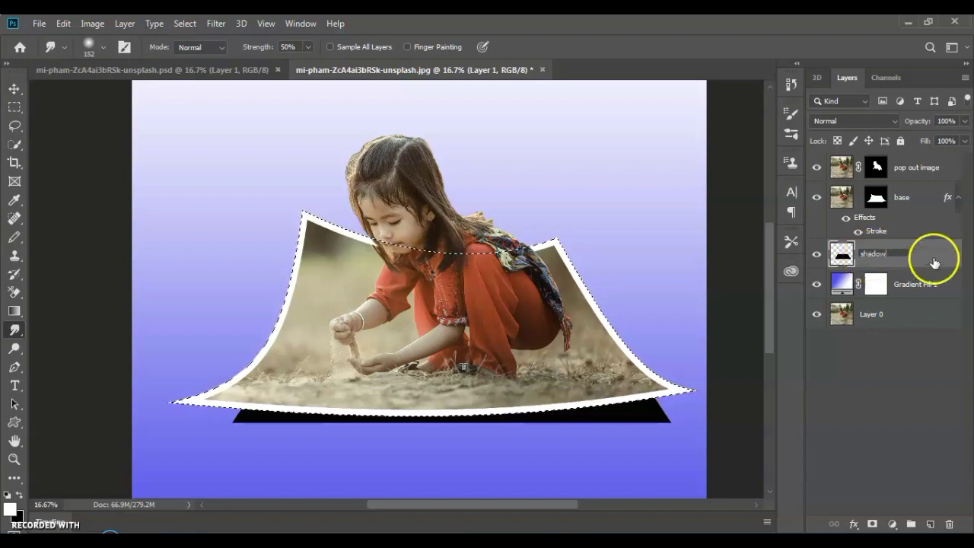
{"action": "key", "text": "Return"}
{"action": "left_click_drag", "start_coordinate": [842, 256], "coordinate": [839, 260]}
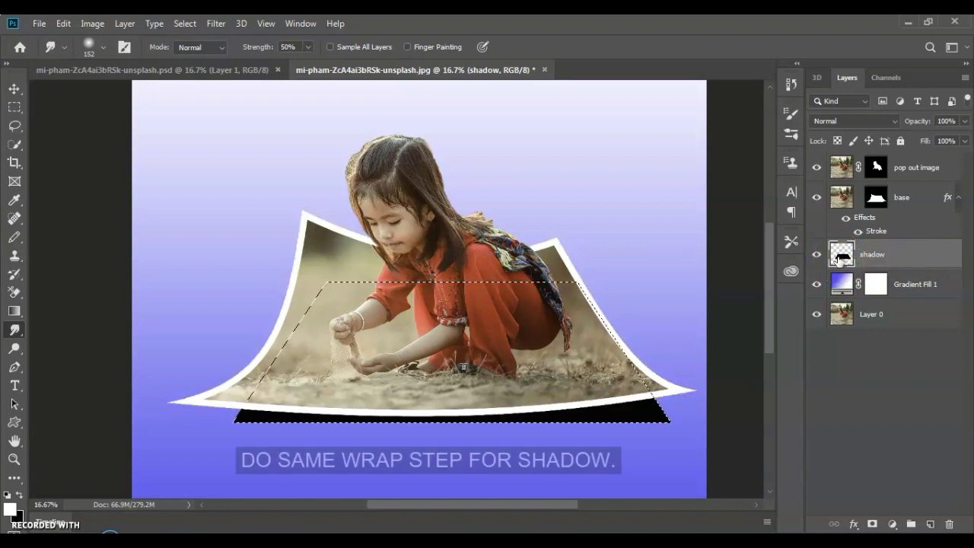
{"action": "left_click_drag", "start_coordinate": [838, 260], "coordinate": [840, 261]}
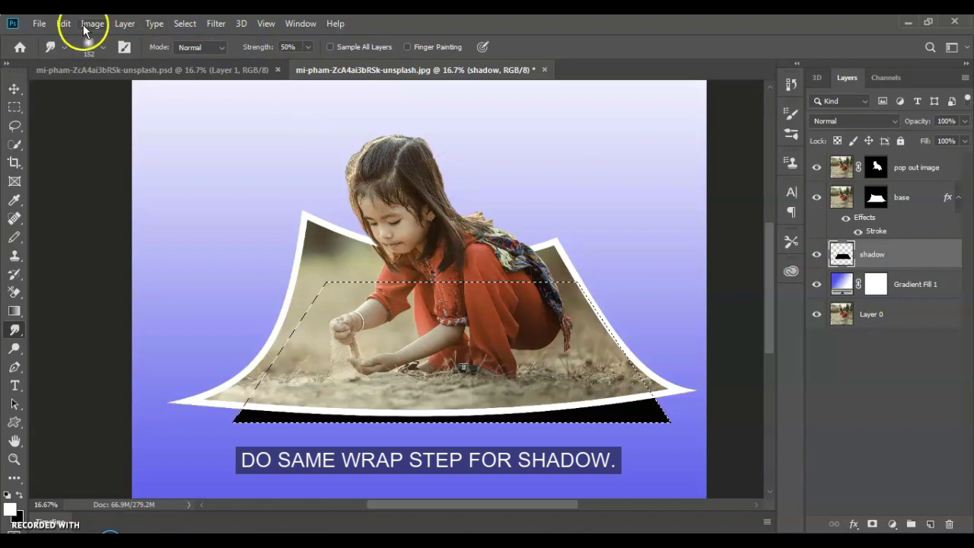
- Warp the shadow, pulling its bottom corners outward and top-left corner up, then commit
{"action": "left_click", "coordinate": [62, 23]}
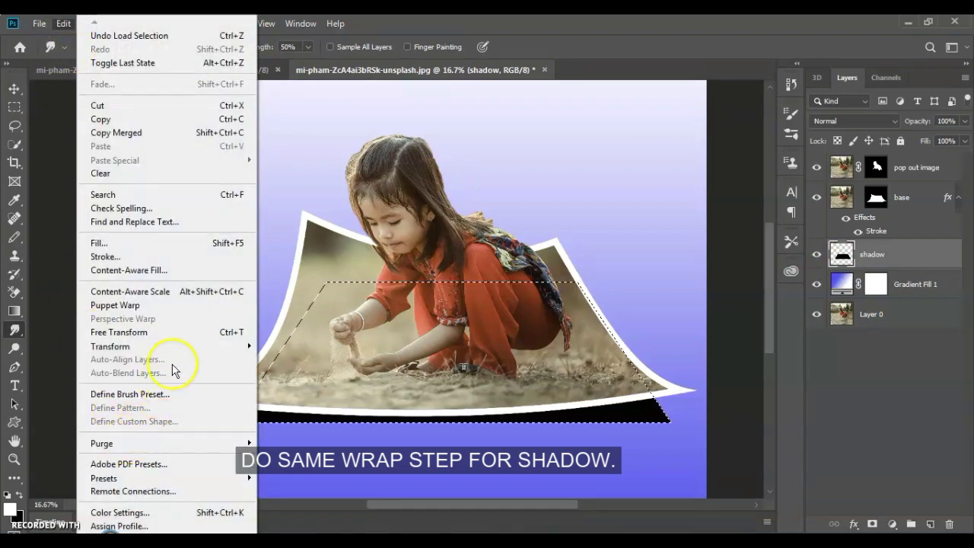
{"action": "mouse_move", "coordinate": [166, 346]}
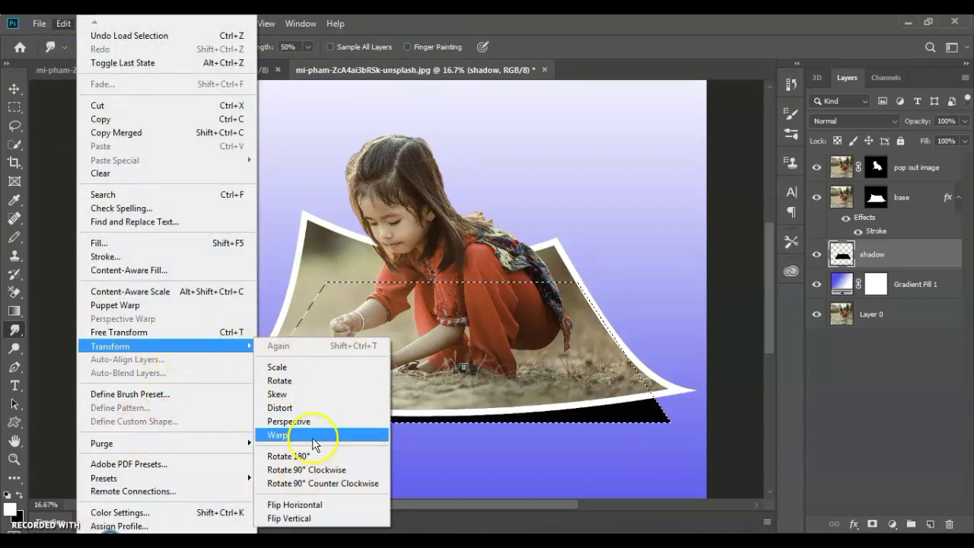
{"action": "left_click", "coordinate": [309, 435]}
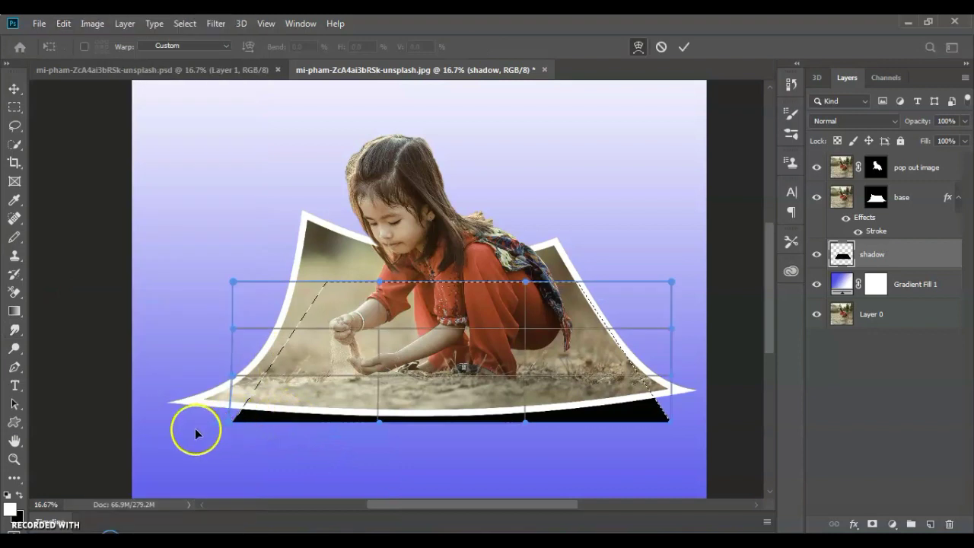
{"action": "left_click_drag", "start_coordinate": [168, 431], "coordinate": [157, 426]}
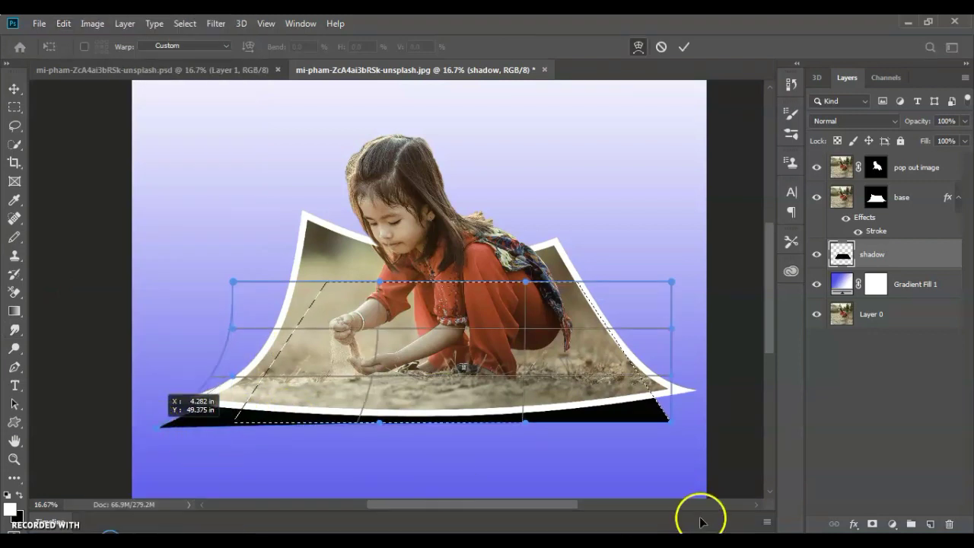
{"action": "left_click_drag", "start_coordinate": [680, 430], "coordinate": [709, 416]}
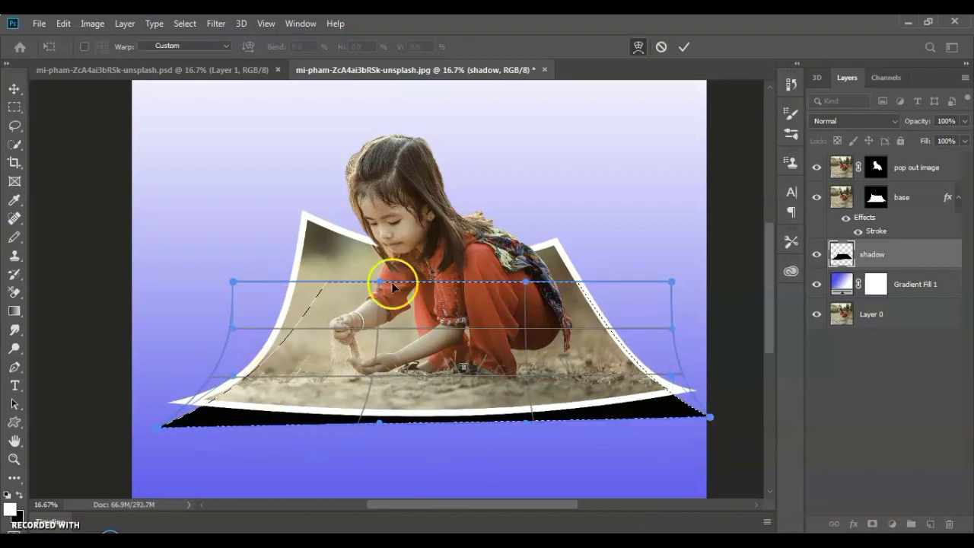
{"action": "left_click_drag", "start_coordinate": [233, 280], "coordinate": [232, 238]}
{"action": "left_click", "coordinate": [582, 388]}
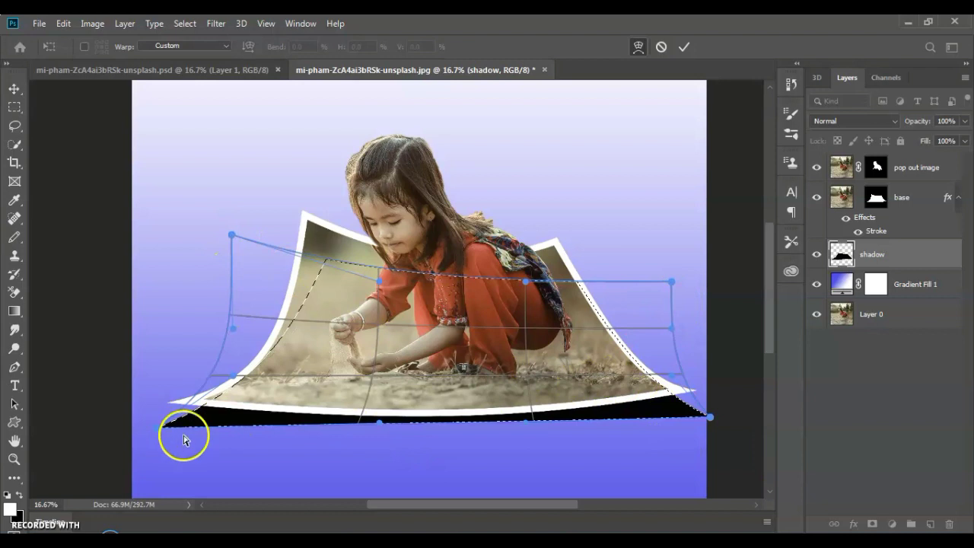
{"action": "left_click", "coordinate": [681, 48]}
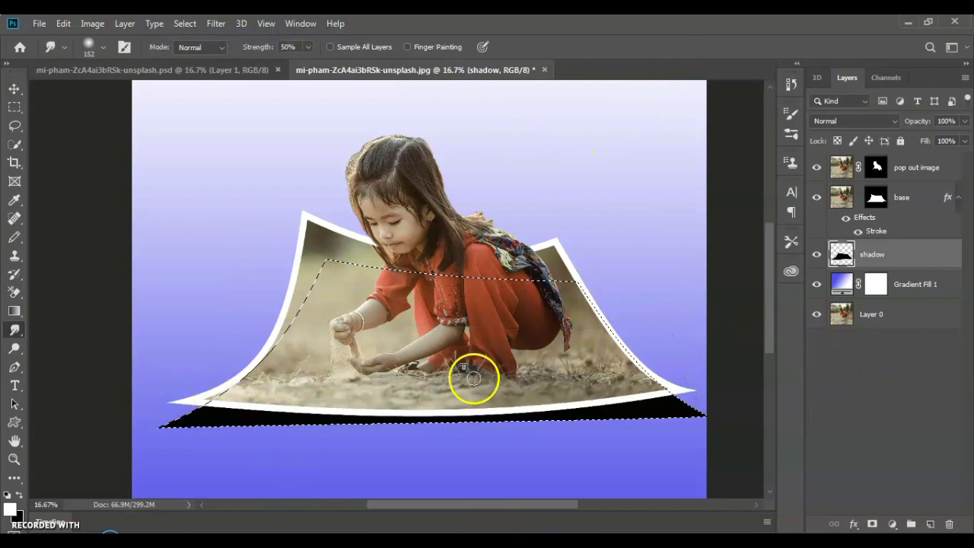
{"action": "right_click", "coordinate": [435, 320]}
{"action": "left_click", "coordinate": [354, 299]}
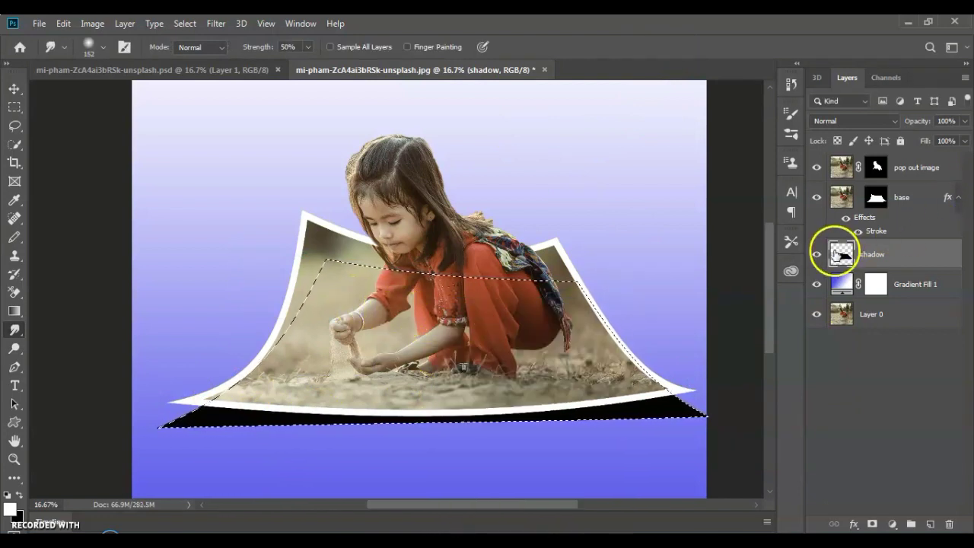
- Drop the current selection and reload the shadow layer's pixels as a selection
{"action": "left_click", "coordinate": [15, 106]}
{"action": "right_click", "coordinate": [294, 197]}
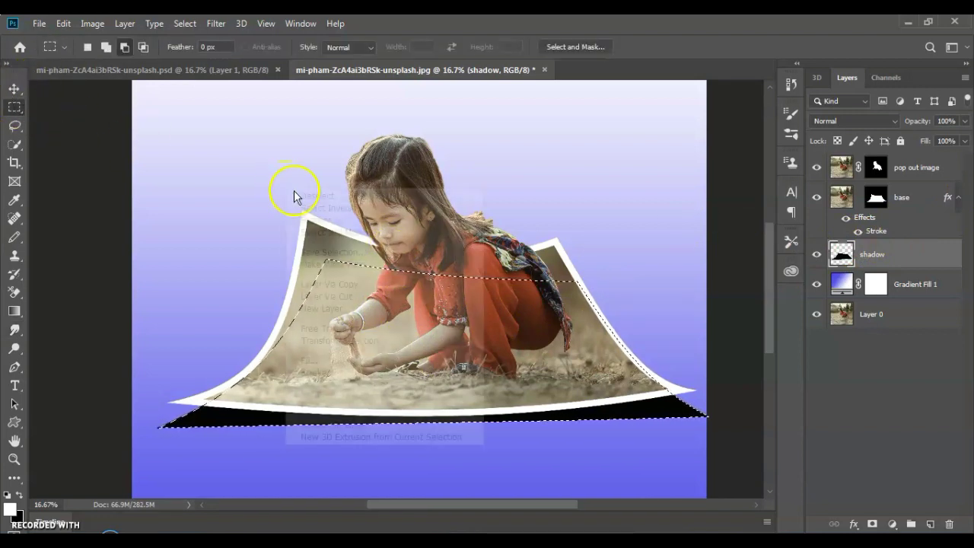
{"action": "left_click", "coordinate": [319, 195]}
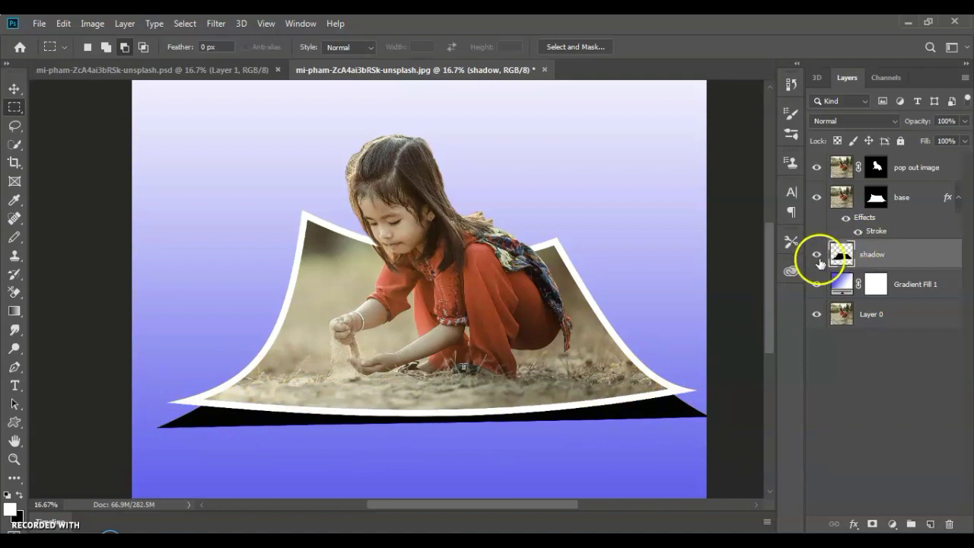
{"action": "left_click", "coordinate": [846, 255]}
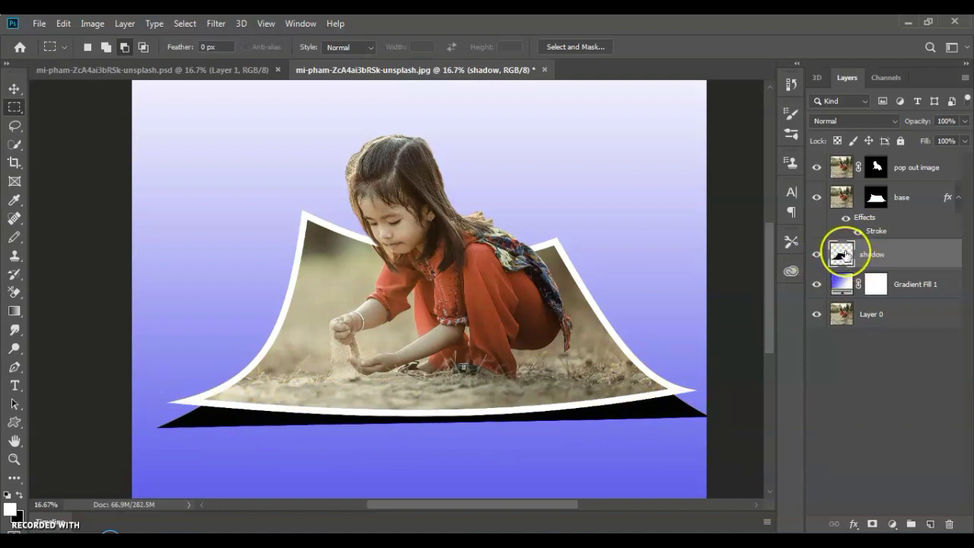
{"action": "left_click", "coordinate": [845, 255], "text": "ctrl"}
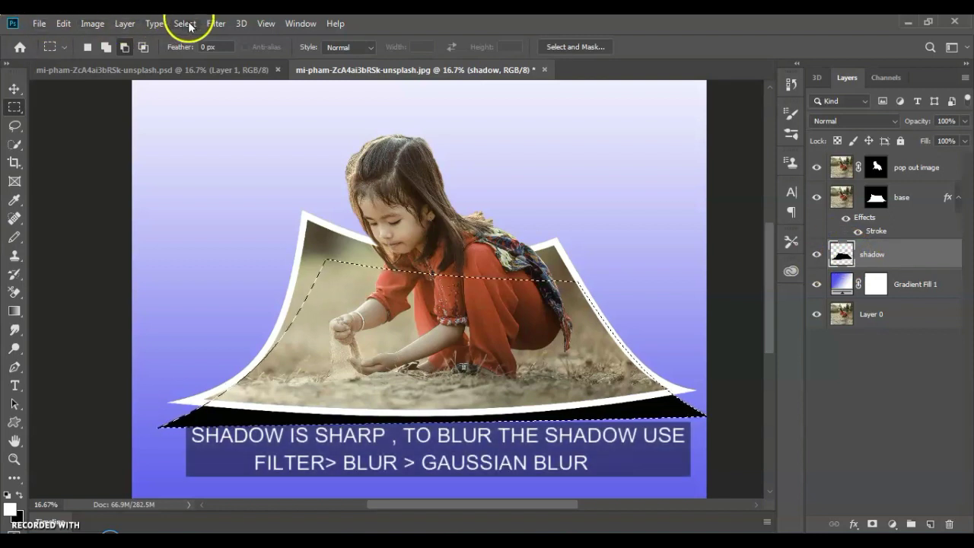
- Apply a Gaussian Blur of radius 70 pixels to the shadow, then deselect
{"action": "left_click", "coordinate": [217, 24]}
{"action": "mouse_move", "coordinate": [243, 185]}
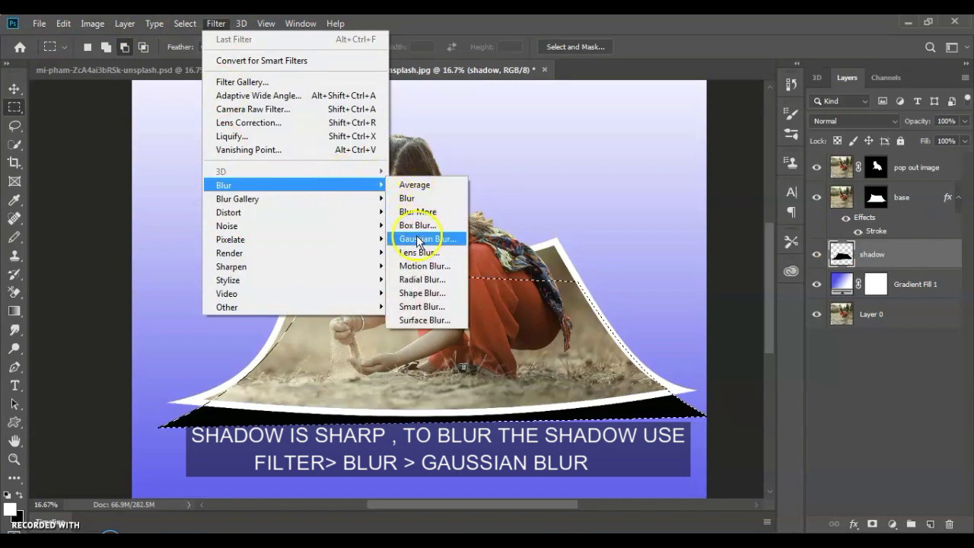
{"action": "left_click", "coordinate": [416, 238]}
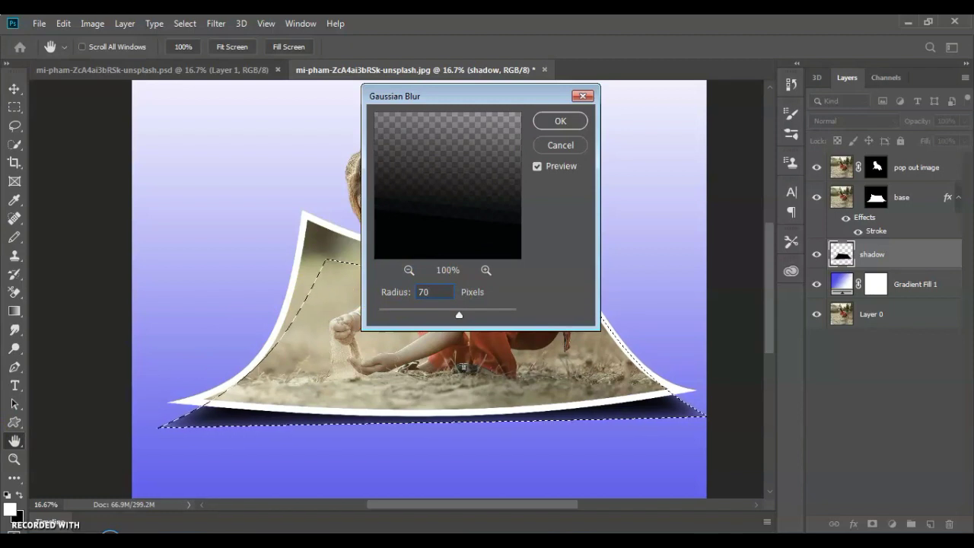
{"action": "left_click", "coordinate": [560, 122]}
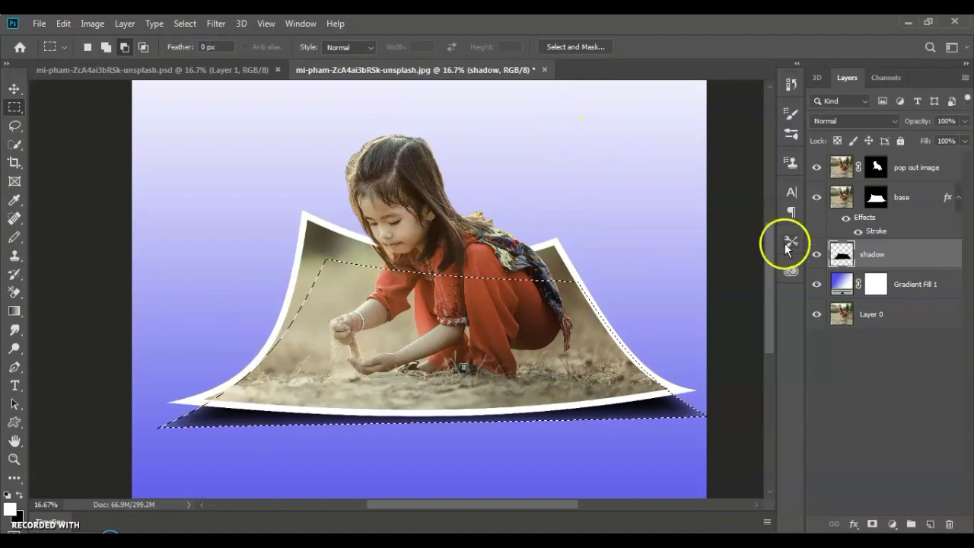
{"action": "right_click", "coordinate": [454, 276]}
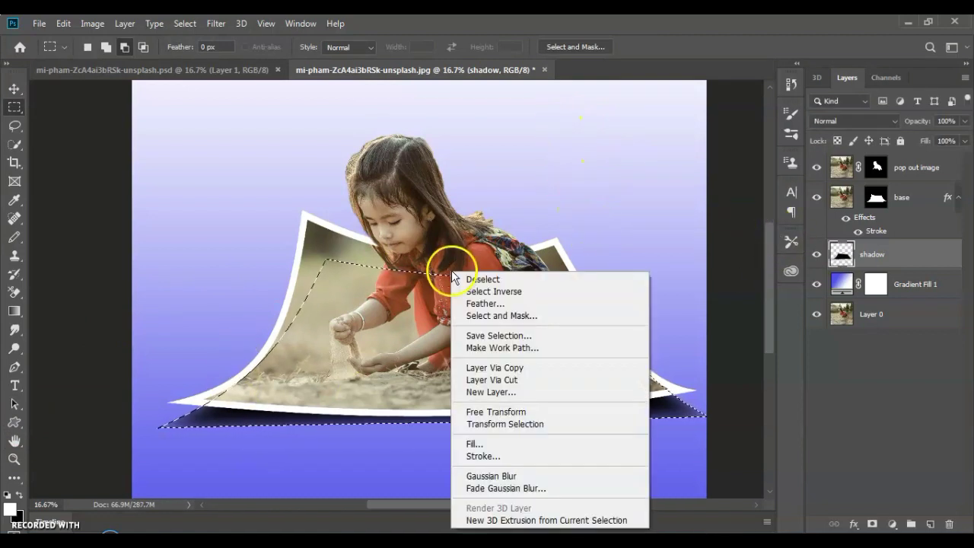
{"action": "left_click", "coordinate": [468, 280]}
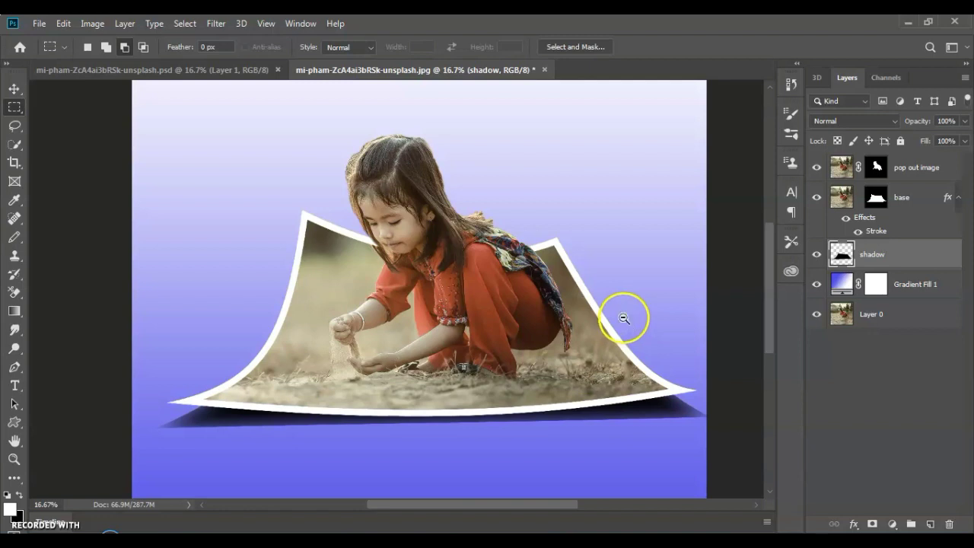
- Zoom out, open Gradient Fill 1's gradient editor, and add a white colour stop
{"action": "left_click", "coordinate": [508, 286], "text": "alt"}
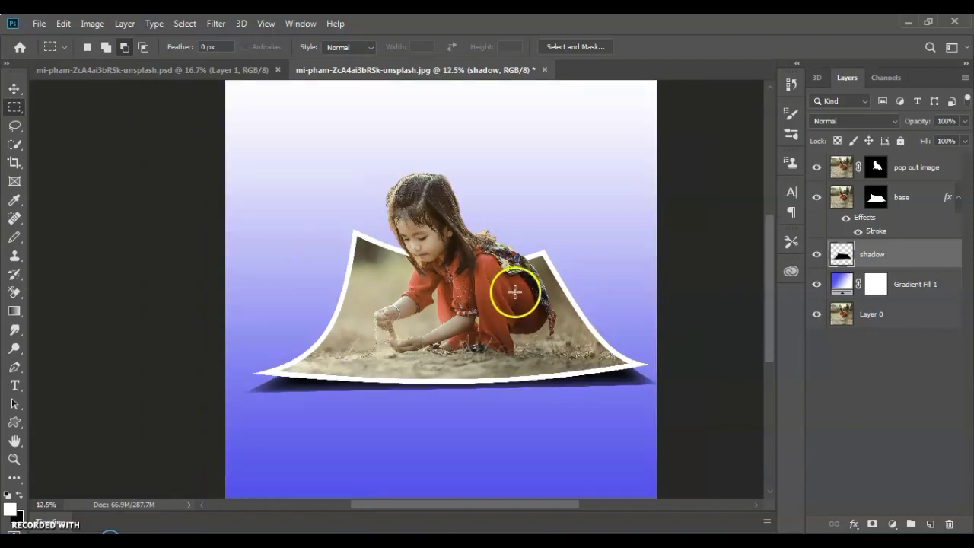
{"action": "scroll", "coordinate": [519, 295], "scroll_direction": "down", "scroll_amount": 2}
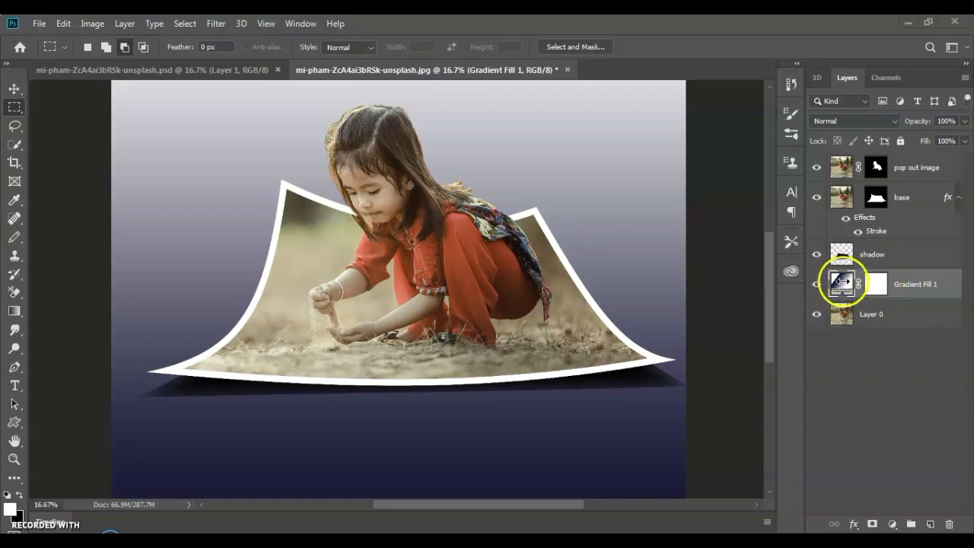
{"action": "double_click", "coordinate": [840, 282]}
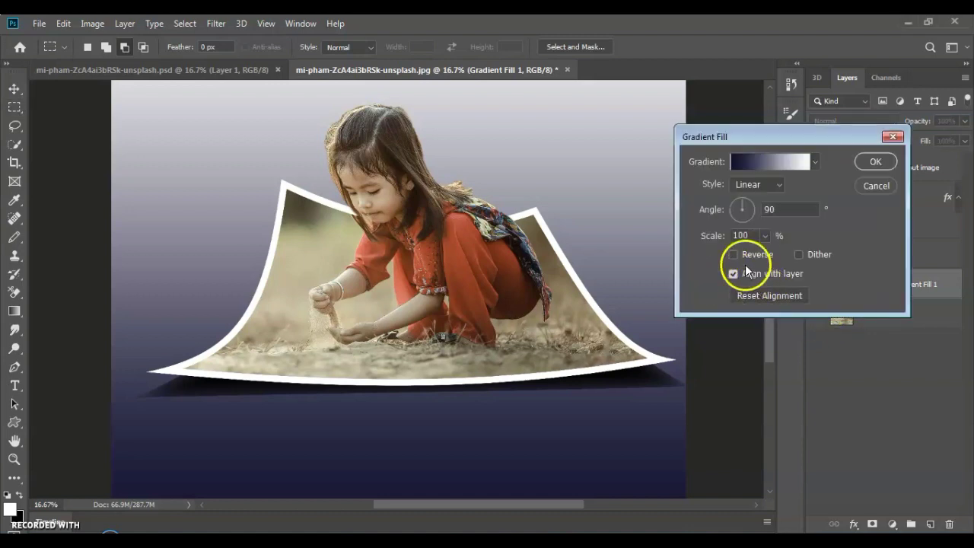
{"action": "left_click", "coordinate": [750, 162]}
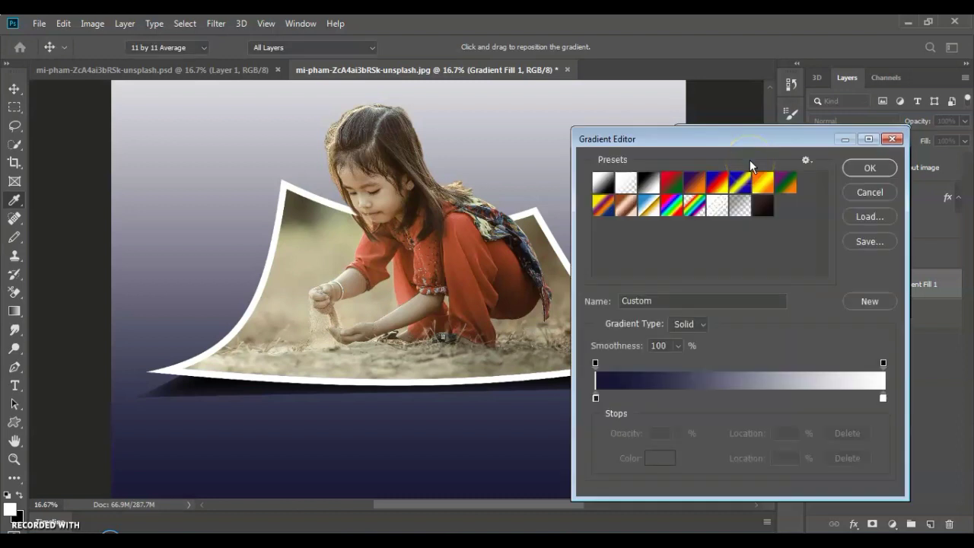
{"action": "left_click", "coordinate": [598, 397]}
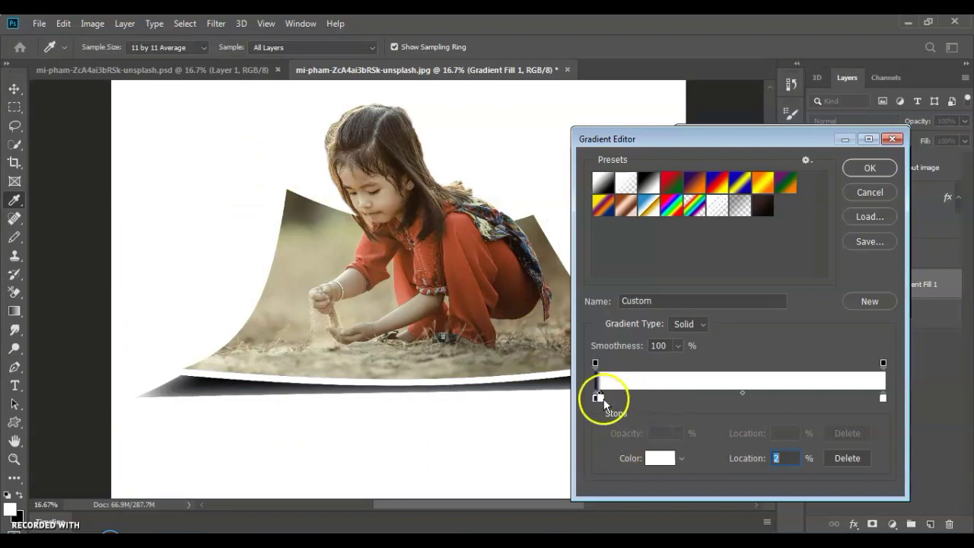
- Set the dark stop to navy #0e0e28 at 81% location and apply the gradient
{"action": "left_click", "coordinate": [597, 399]}
{"action": "left_click", "coordinate": [652, 457]}
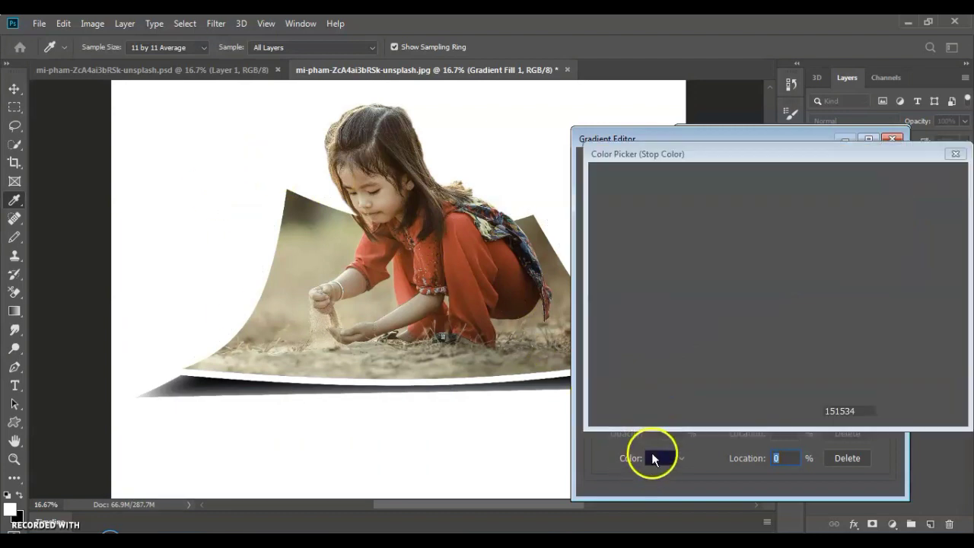
{"action": "left_click", "coordinate": [714, 338]}
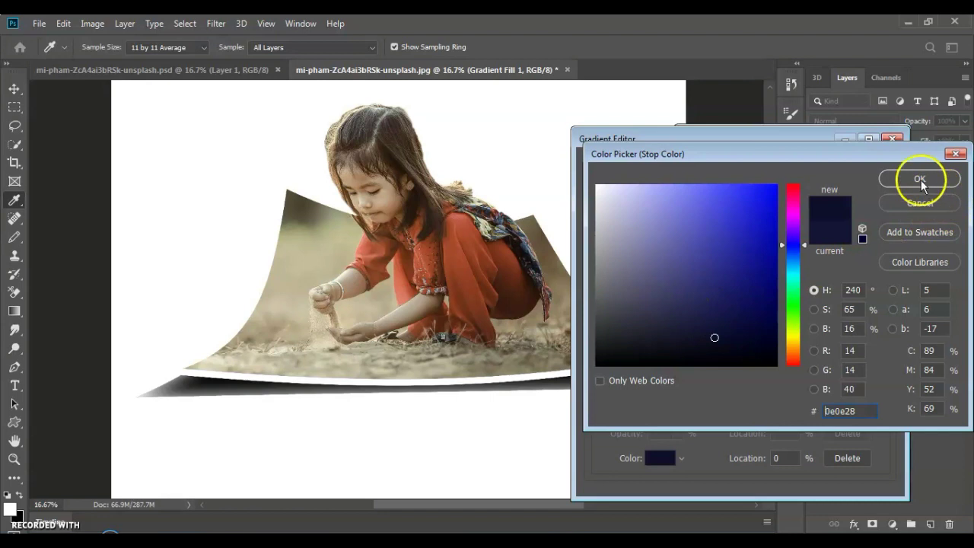
{"action": "left_click", "coordinate": [920, 179]}
{"action": "left_click_drag", "start_coordinate": [599, 401], "coordinate": [830, 398]}
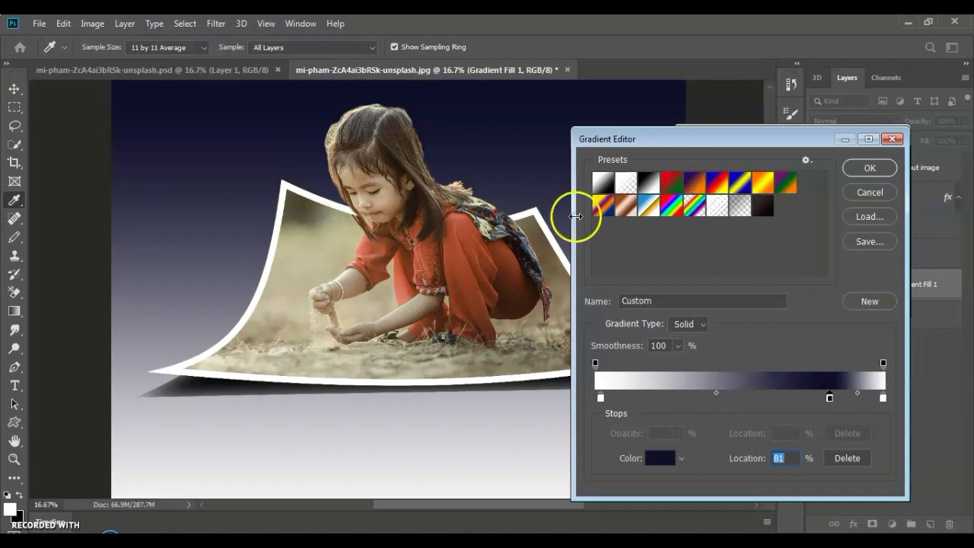
{"action": "left_click", "coordinate": [867, 168]}
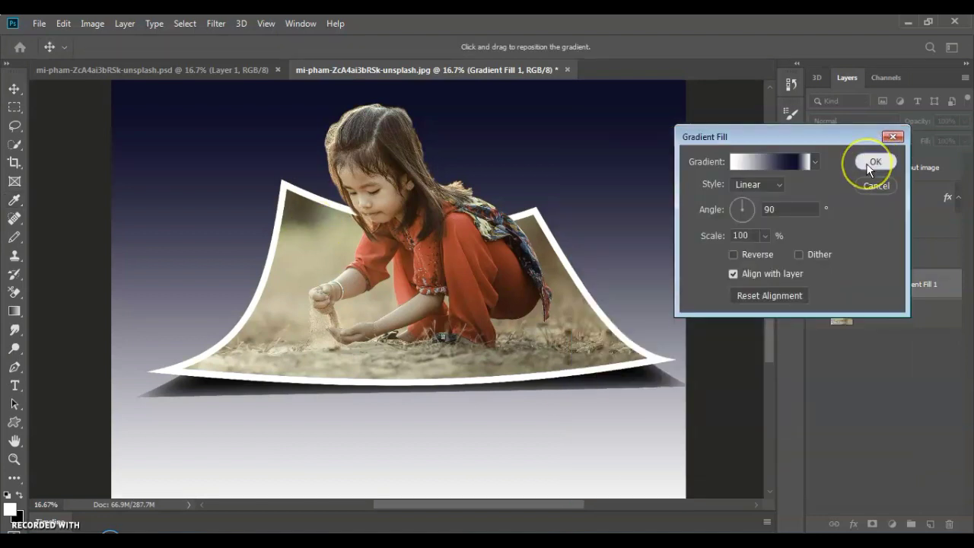
{"action": "left_click", "coordinate": [872, 162]}
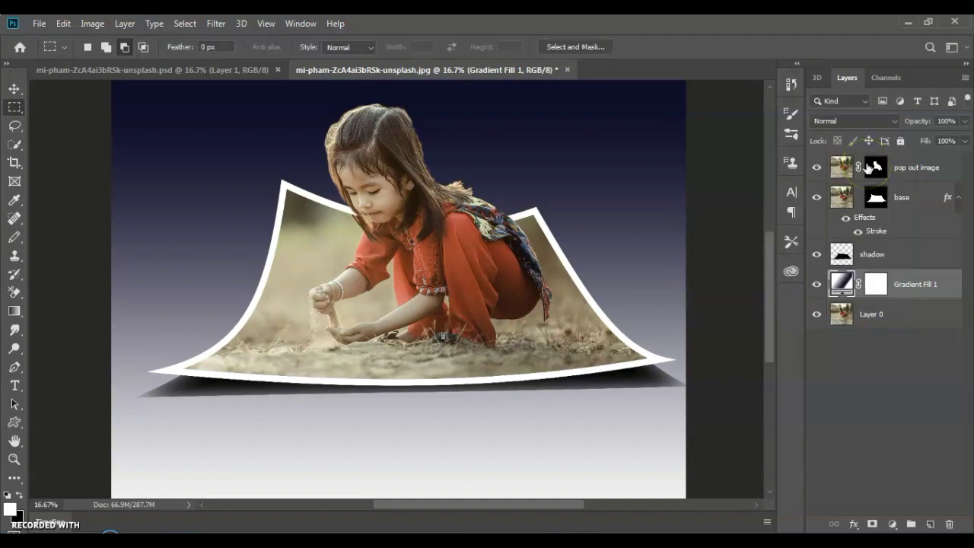